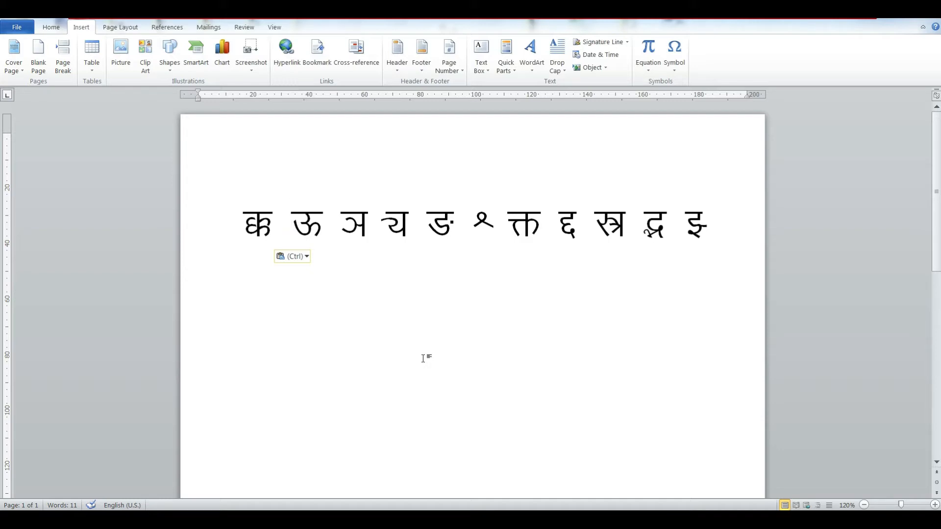
Add an empty line below the row of Hindi characters
{"action": "key", "text": "shift+Right"}
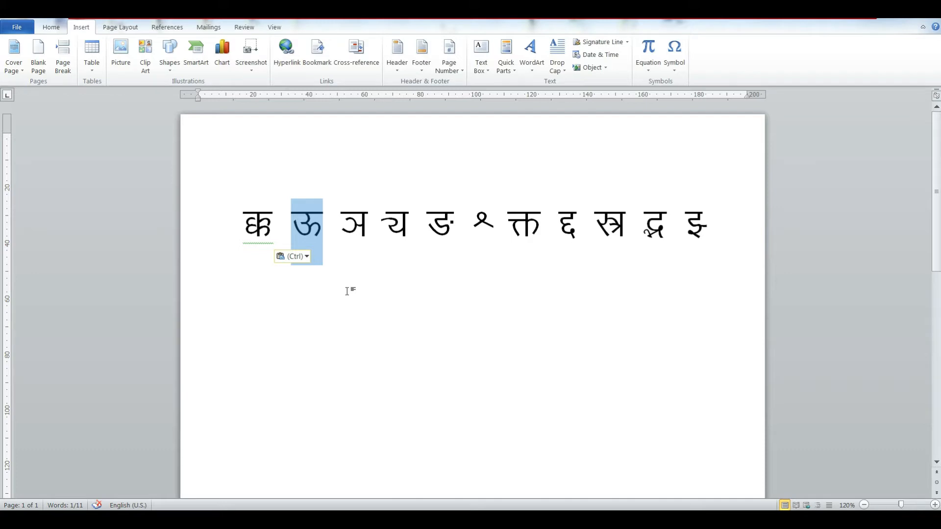
{"action": "left_click", "coordinate": [724, 224]}
{"action": "key", "text": "Return"}
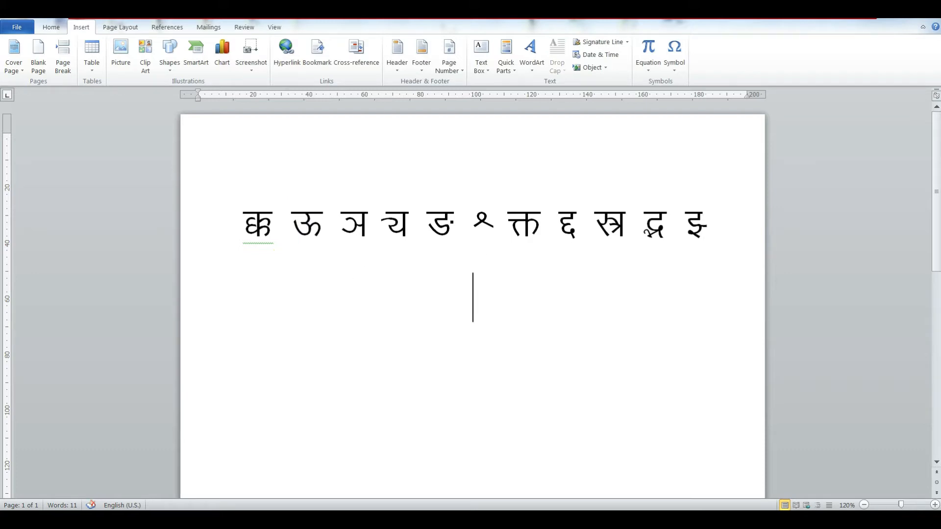
Set the font for the new line to Kruti Dev 010
{"action": "left_click", "coordinate": [51, 27]}
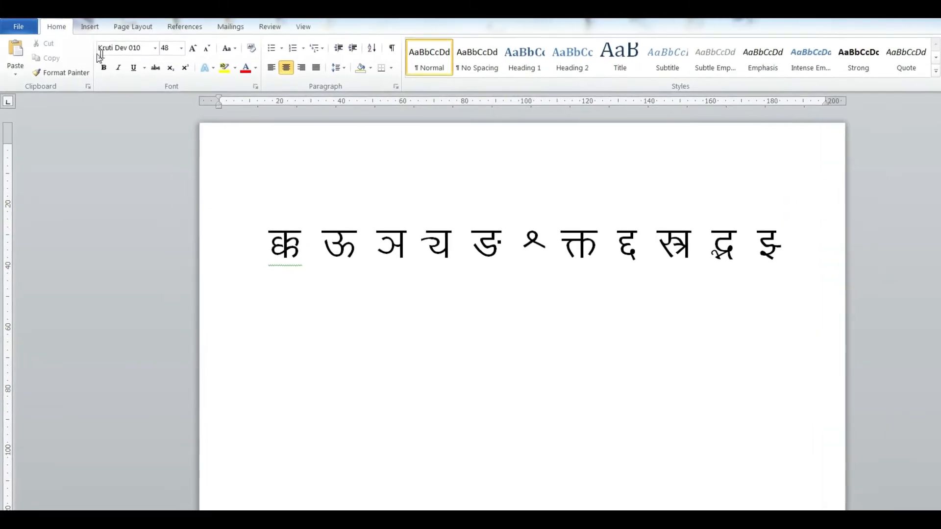
{"action": "left_click", "coordinate": [143, 49]}
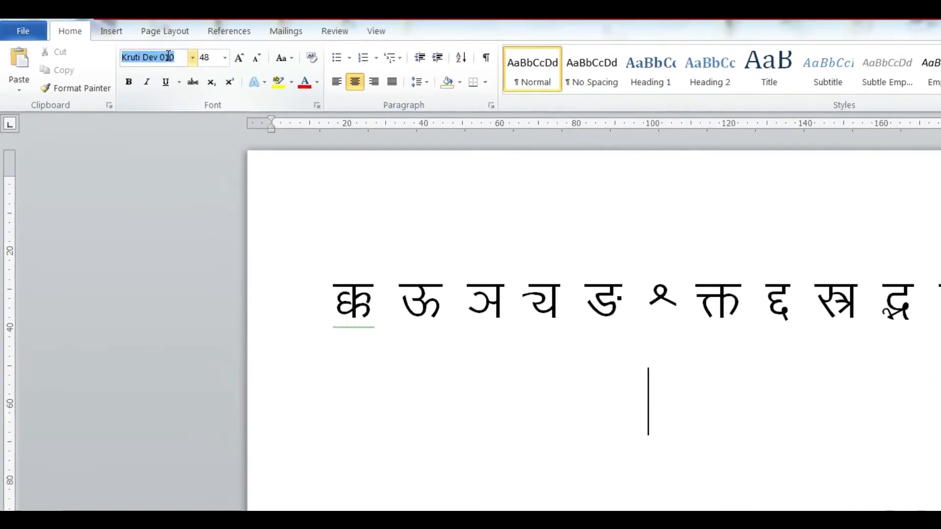
{"action": "left_click", "coordinate": [192, 60]}
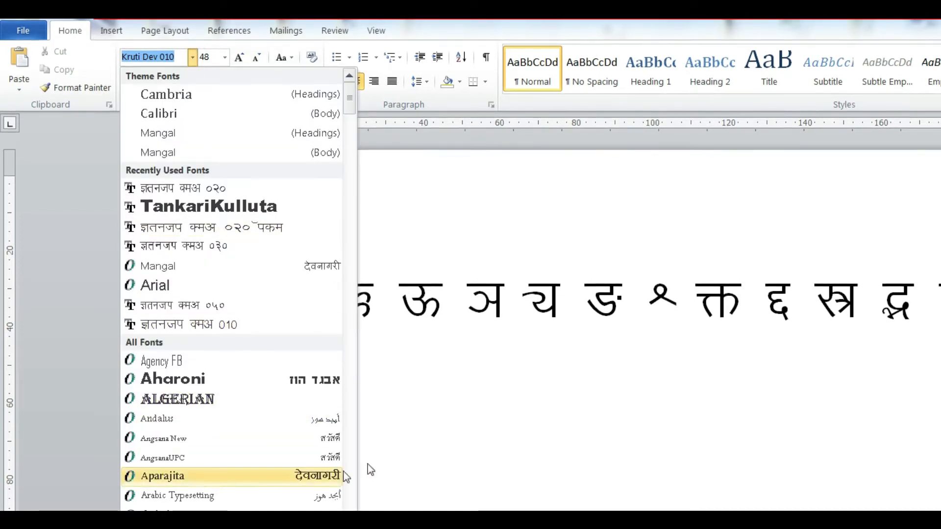
{"action": "left_click_drag", "start_coordinate": [352, 113], "coordinate": [369, 301]}
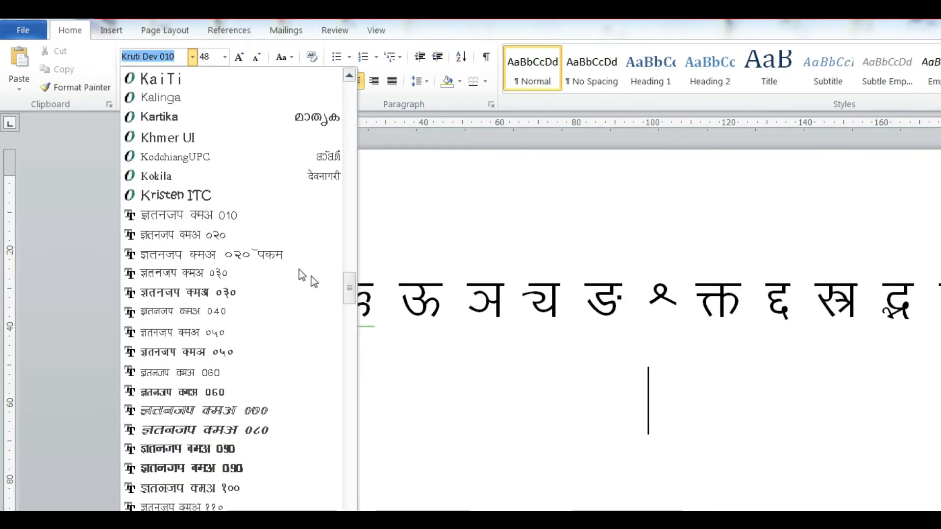
{"action": "left_click", "coordinate": [161, 216]}
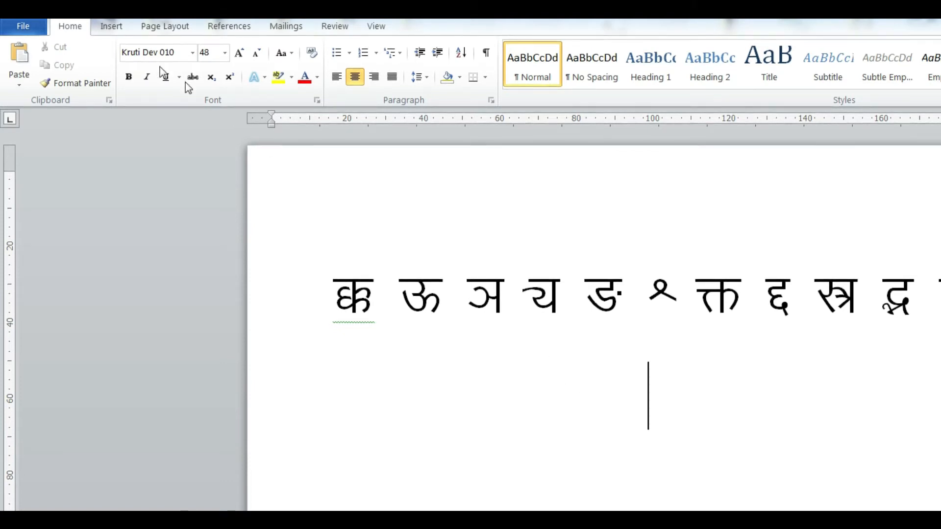
Open the full Symbol dialog and place it lower over the page, below the top of the text row
{"action": "left_click", "coordinate": [104, 33]}
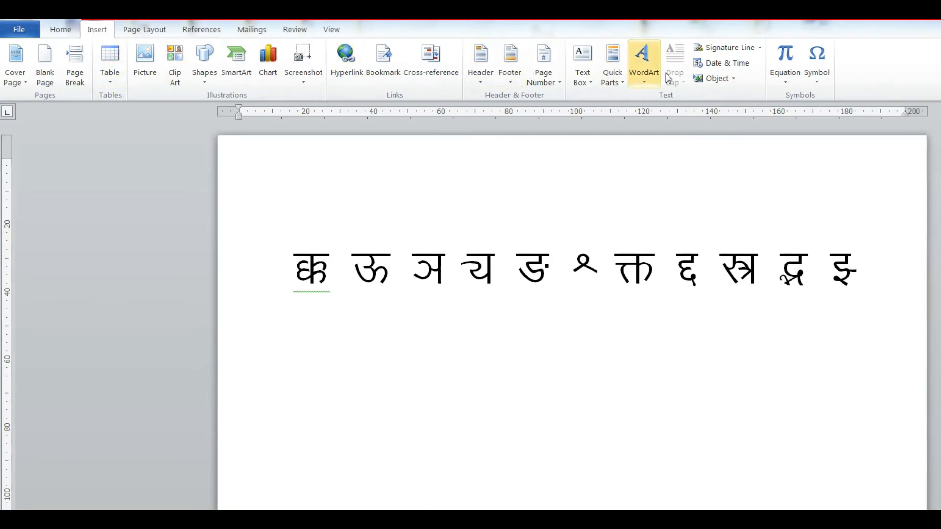
{"action": "left_click", "coordinate": [818, 83]}
{"action": "left_click", "coordinate": [818, 83]}
{"action": "left_click", "coordinate": [817, 81]}
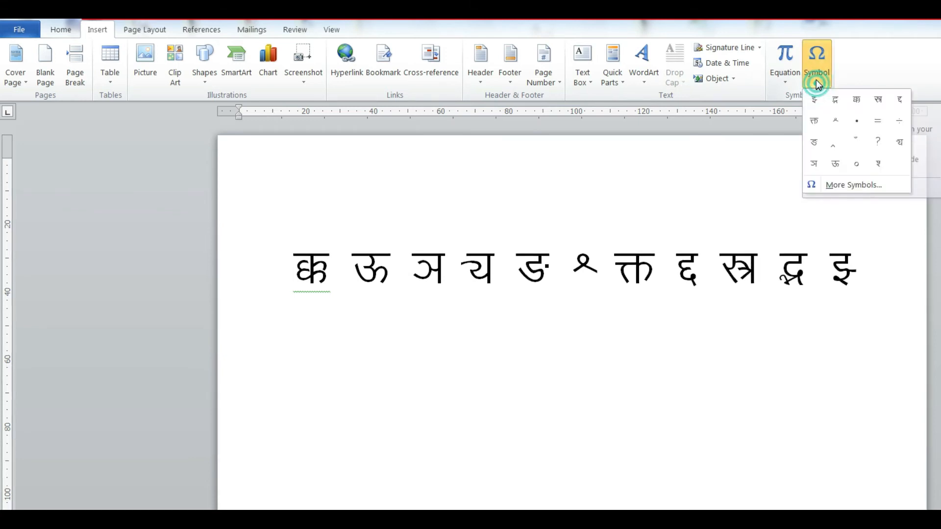
{"action": "left_click", "coordinate": [843, 185]}
{"action": "left_click_drag", "start_coordinate": [654, 275], "coordinate": [641, 322]}
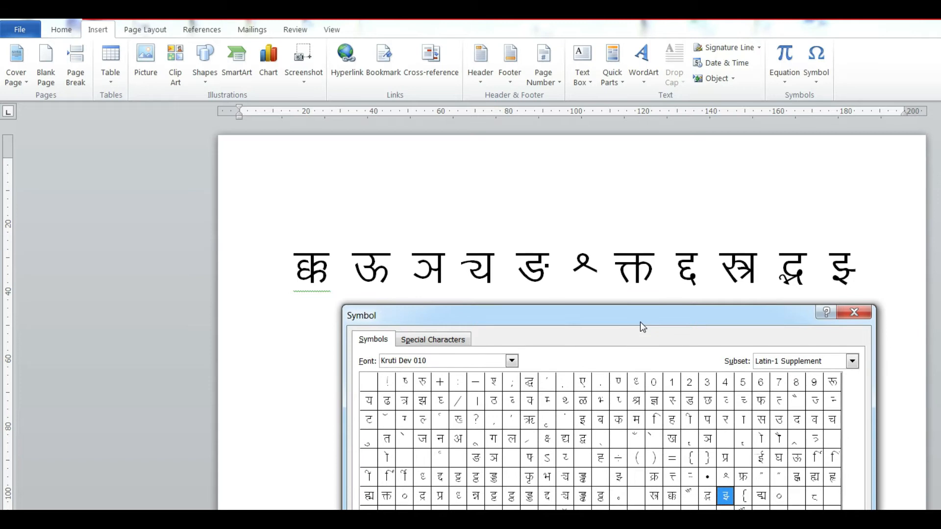
{"action": "left_click_drag", "start_coordinate": [640, 321], "coordinate": [638, 292]}
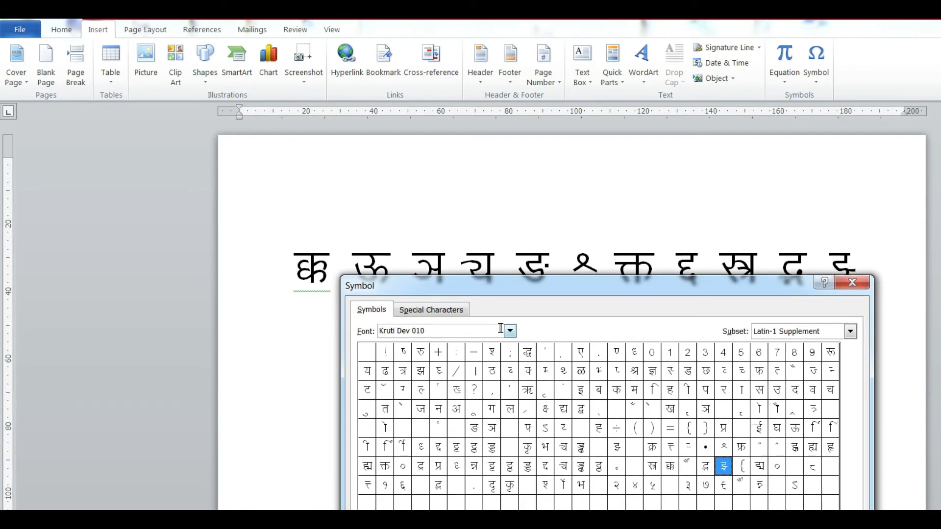
Try the Khmer UI and Gisha fonts in the symbol grid
{"action": "left_click", "coordinate": [510, 331]}
{"action": "left_click", "coordinate": [436, 365]}
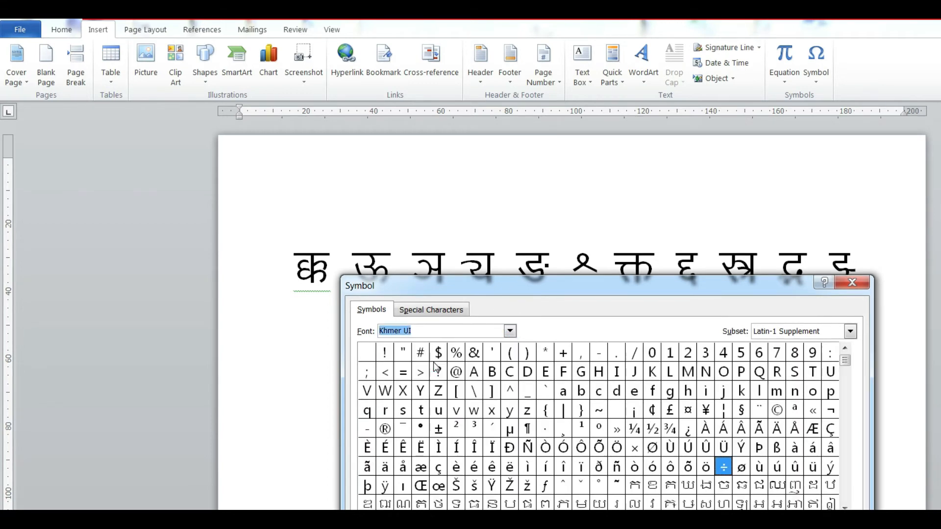
{"action": "left_click", "coordinate": [509, 332]}
{"action": "scroll", "coordinate": [441, 373], "scroll_direction": "up", "scroll_amount": 5}
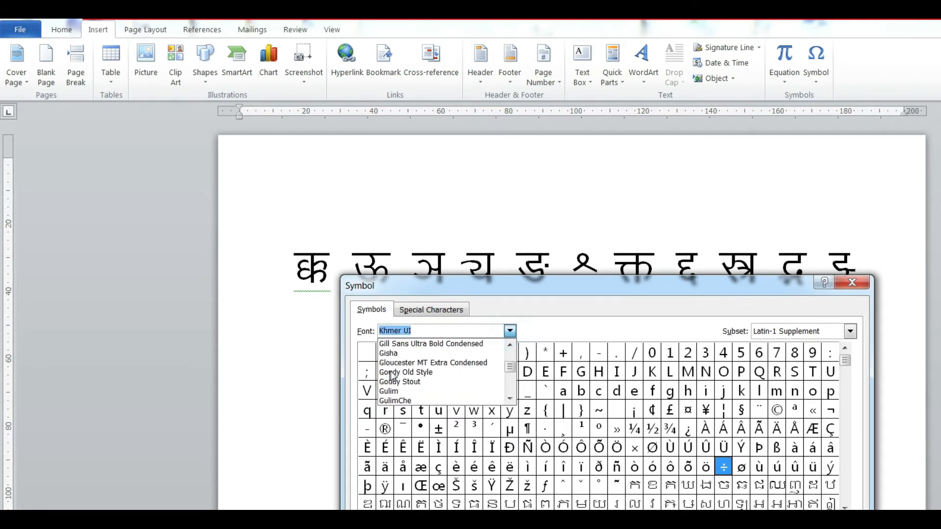
{"action": "left_click", "coordinate": [418, 354]}
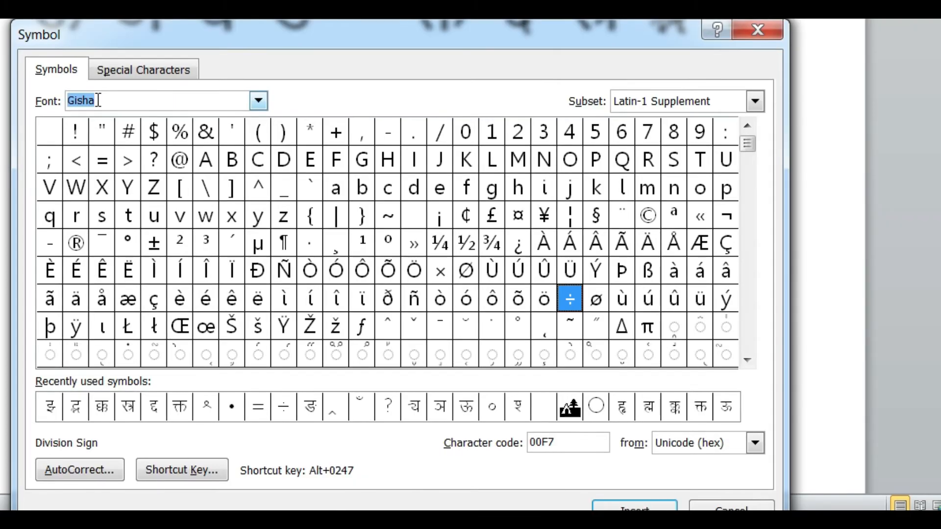
Set the symbol font to Kruti Dev 010 and insert the symbol with character code 00F7 on the second line
{"action": "type", "text": "KU"}
{"action": "key", "text": "BackSpace"}
{"action": "type", "text": "RUTI DEV"}
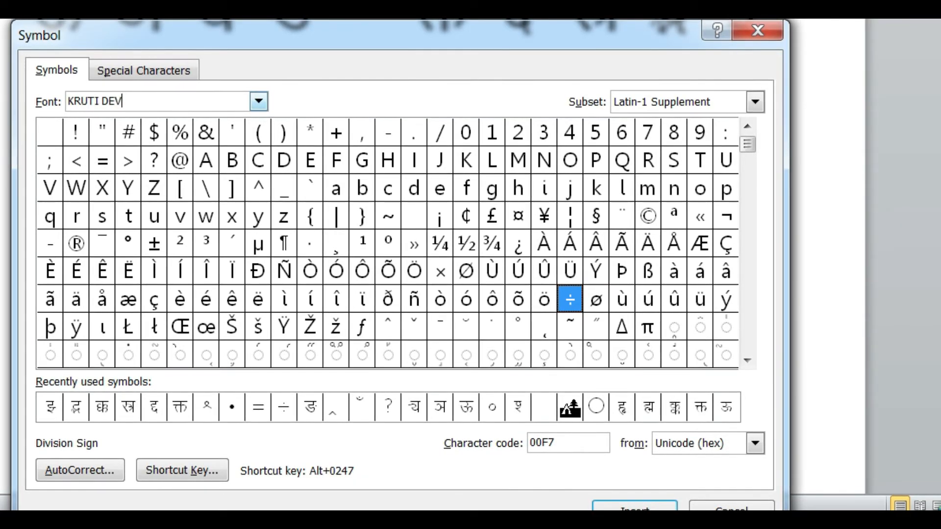
{"action": "type", "text": " 010"}
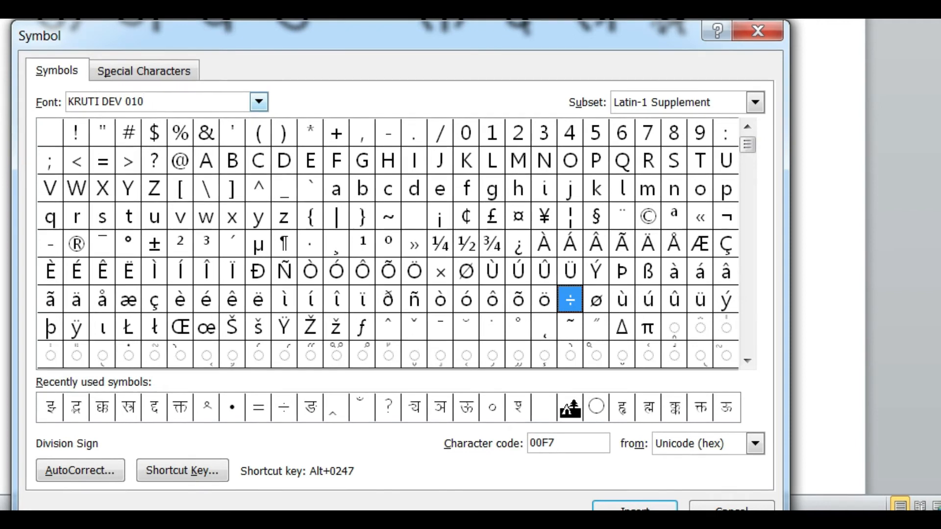
{"action": "key", "text": "Return"}
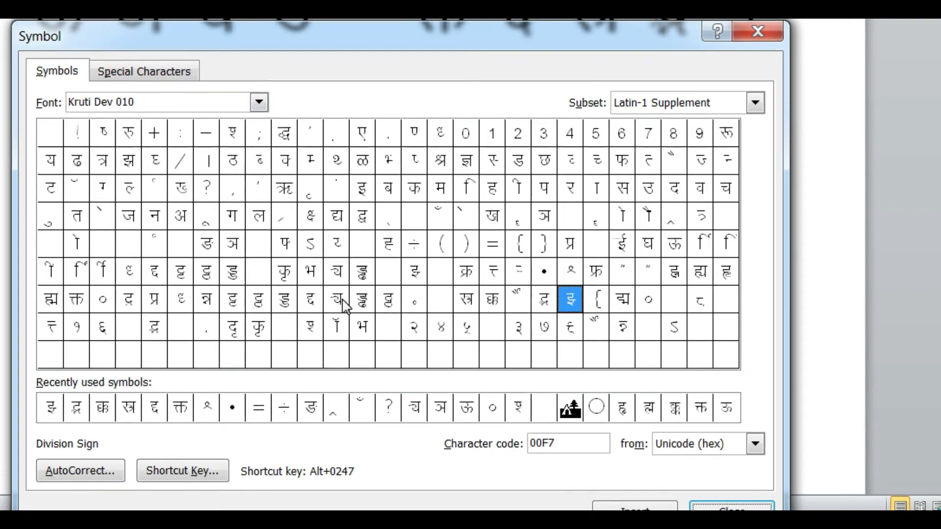
Switch the symbol font to Kruti Dev 100 and back to Kruti Dev 010
{"action": "left_click", "coordinate": [265, 109]}
{"action": "scroll", "coordinate": [225, 142], "scroll_direction": "down", "scroll_amount": 12}
{"action": "left_click", "coordinate": [136, 190]}
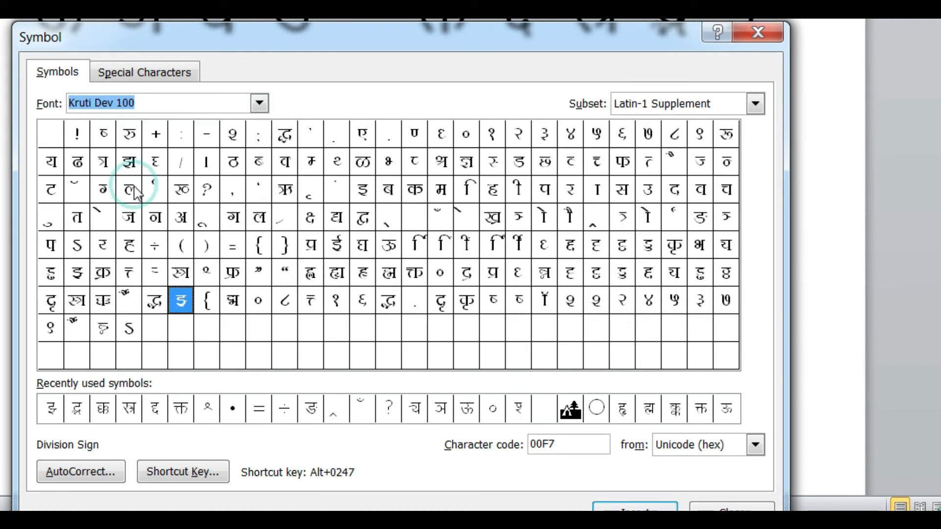
{"action": "left_click", "coordinate": [259, 102]}
{"action": "scroll", "coordinate": [147, 172], "scroll_direction": "up", "scroll_amount": 3}
{"action": "left_click", "coordinate": [138, 169]}
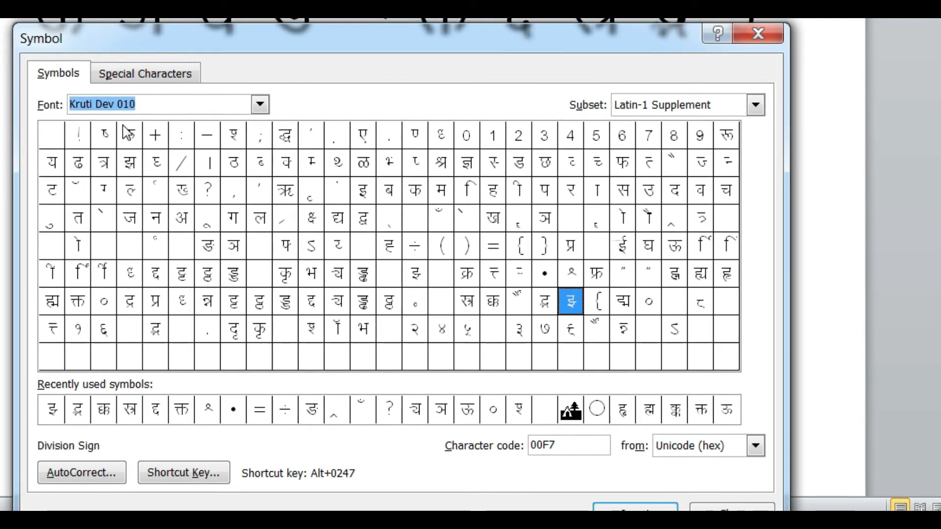
{"action": "left_click", "coordinate": [165, 109]}
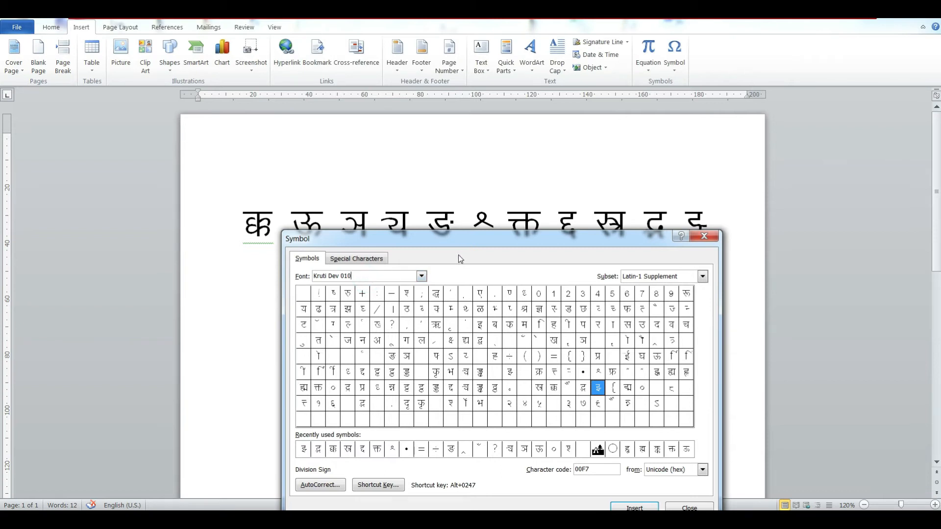
Move the Symbol dialog aside and insert the क्क symbol (code 00F4) at the start of the second line
{"action": "left_click_drag", "start_coordinate": [460, 240], "coordinate": [685, 214]}
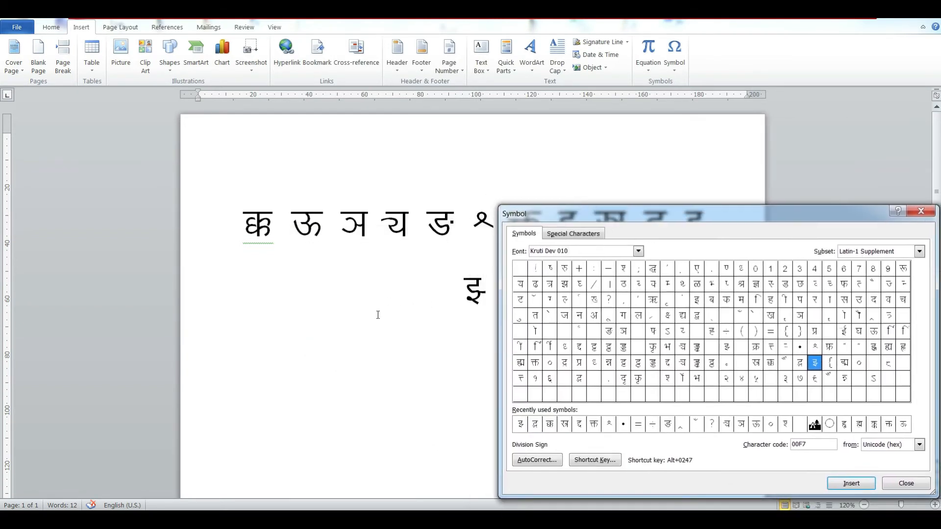
{"action": "left_click", "coordinate": [255, 351]}
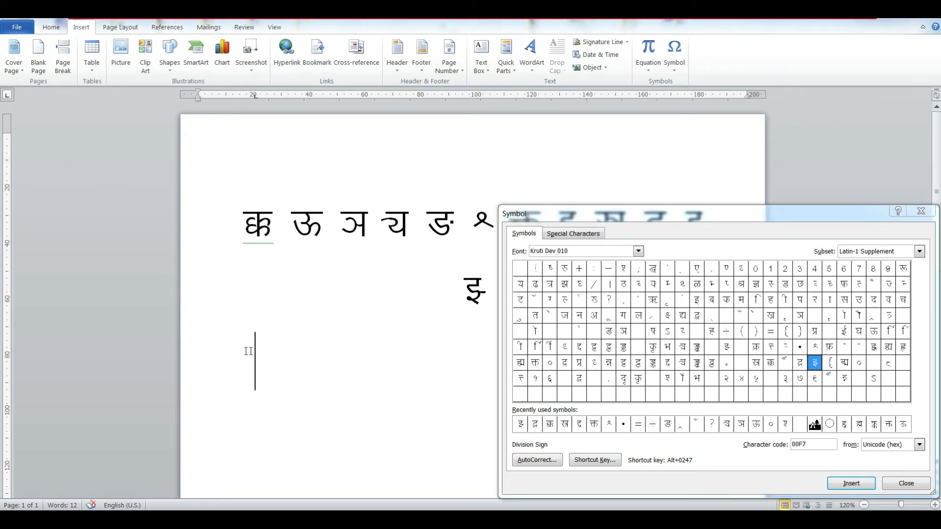
{"action": "left_click_drag", "start_coordinate": [577, 215], "coordinate": [520, 177]}
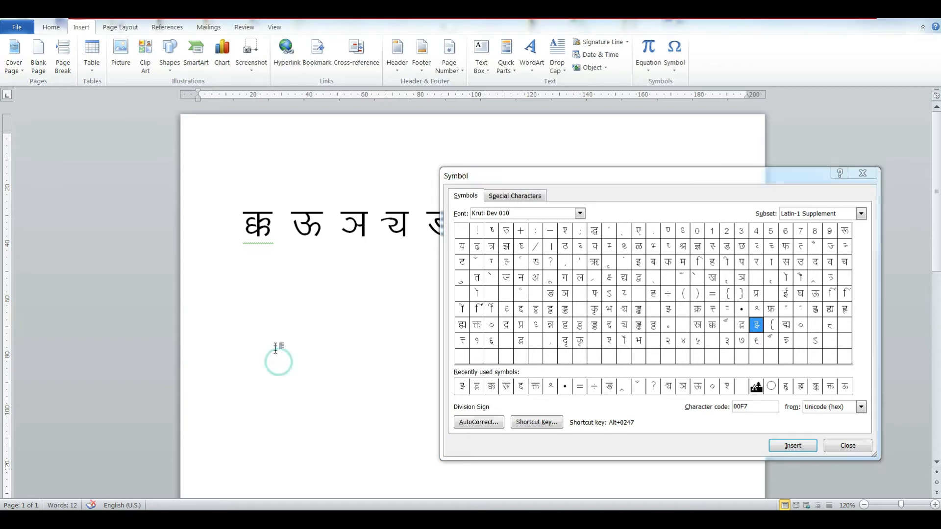
{"action": "left_click", "coordinate": [273, 313]}
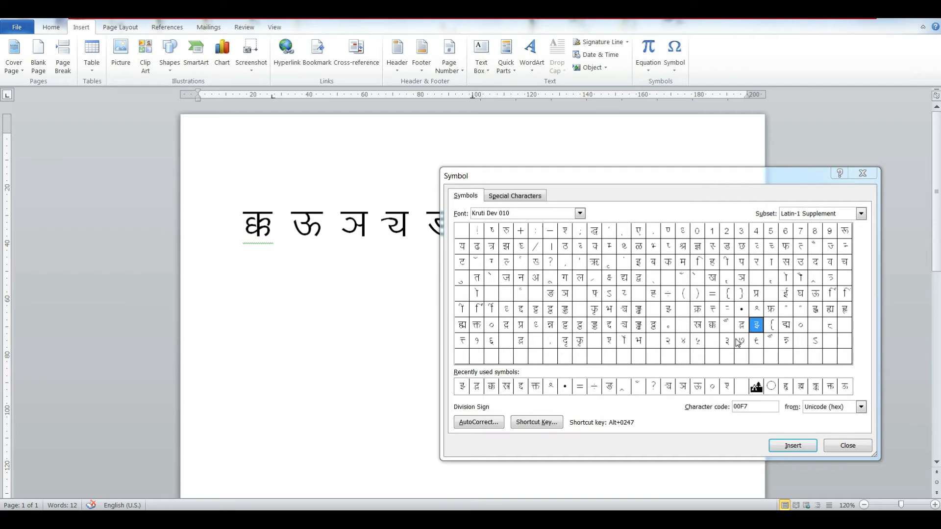
{"action": "left_click", "coordinate": [712, 326]}
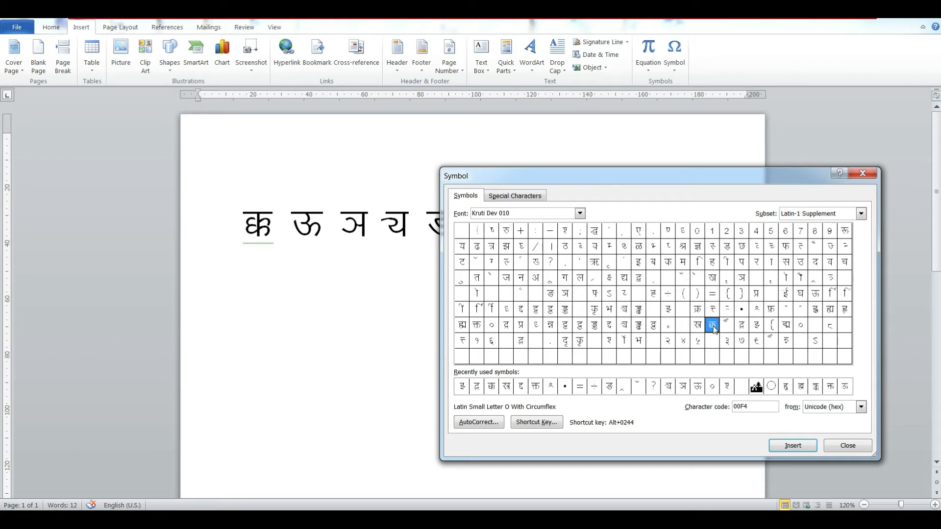
{"action": "left_click", "coordinate": [792, 445]}
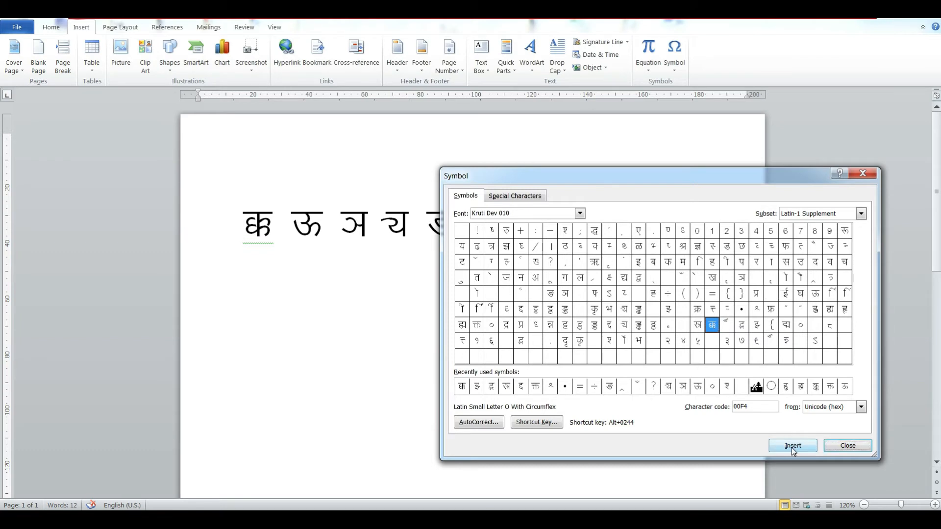
Left-align the second line of symbols and add space between its two characters
{"action": "left_click_drag", "start_coordinate": [702, 175], "coordinate": [744, 409]}
{"action": "left_click_drag", "start_coordinate": [612, 411], "coordinate": [588, 139]}
{"action": "double_click", "coordinate": [302, 288]}
{"action": "double_click", "coordinate": [310, 296]}
{"action": "left_click", "coordinate": [311, 296]}
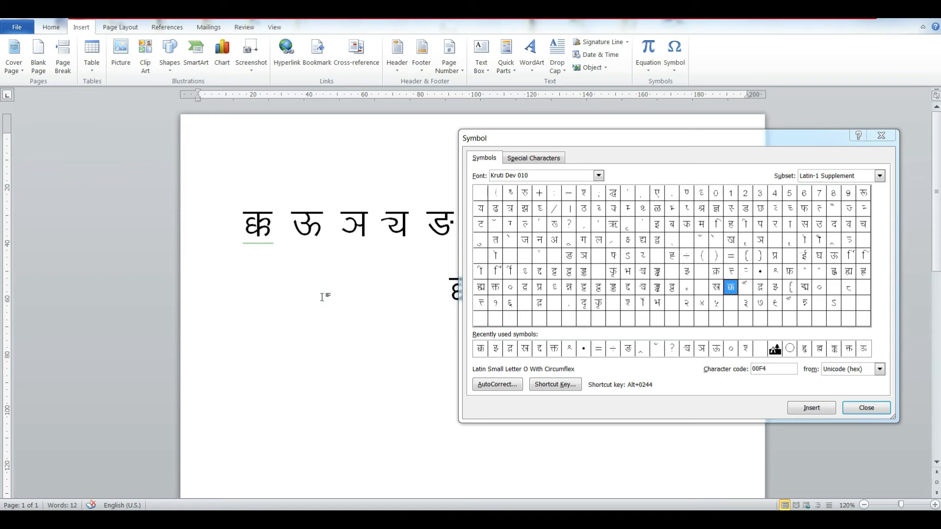
{"action": "key", "text": "ctrl+l"}
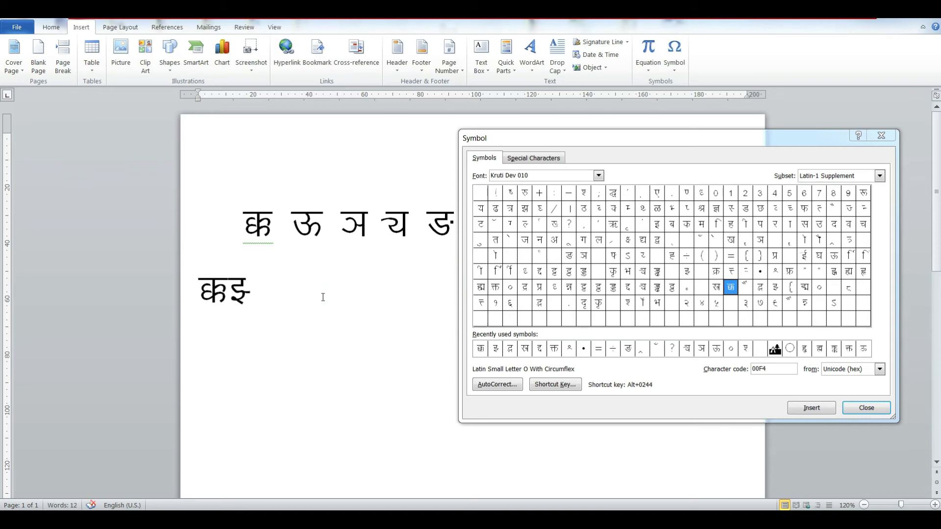
{"action": "left_click", "coordinate": [228, 293]}
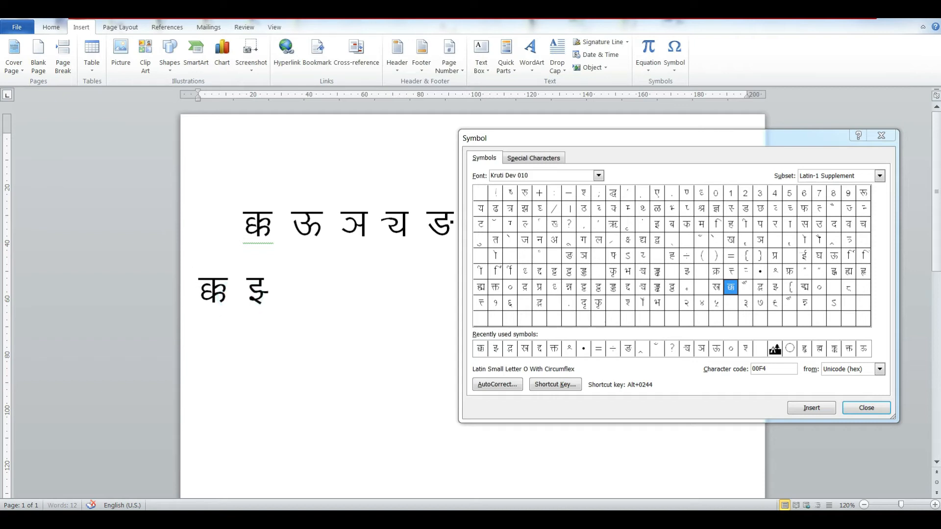
Insert the ञ symbol (code 00B4) at the end of the second line
{"action": "left_click", "coordinate": [285, 290]}
{"action": "left_click", "coordinate": [584, 257]}
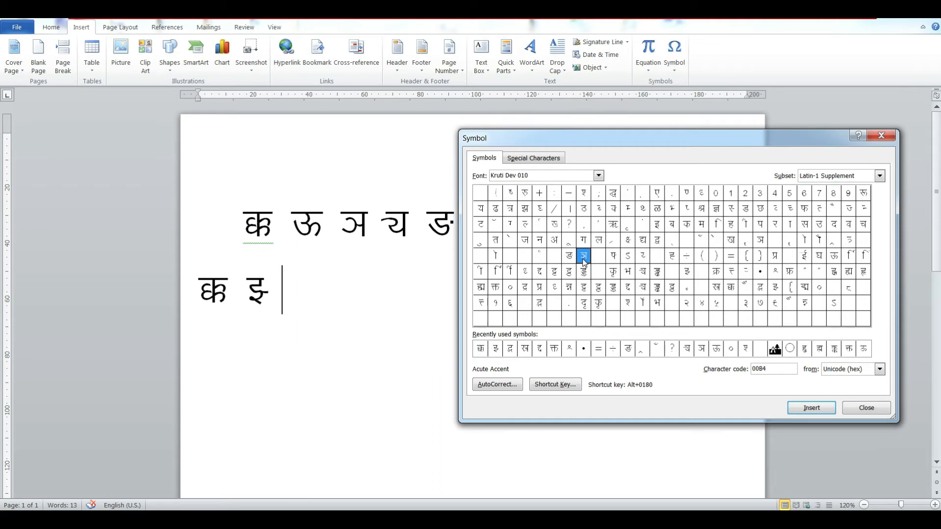
{"action": "left_click", "coordinate": [811, 408]}
Insert the symbol with character code 00BA after ञ, separated by a space
{"action": "left_click", "coordinate": [311, 295]}
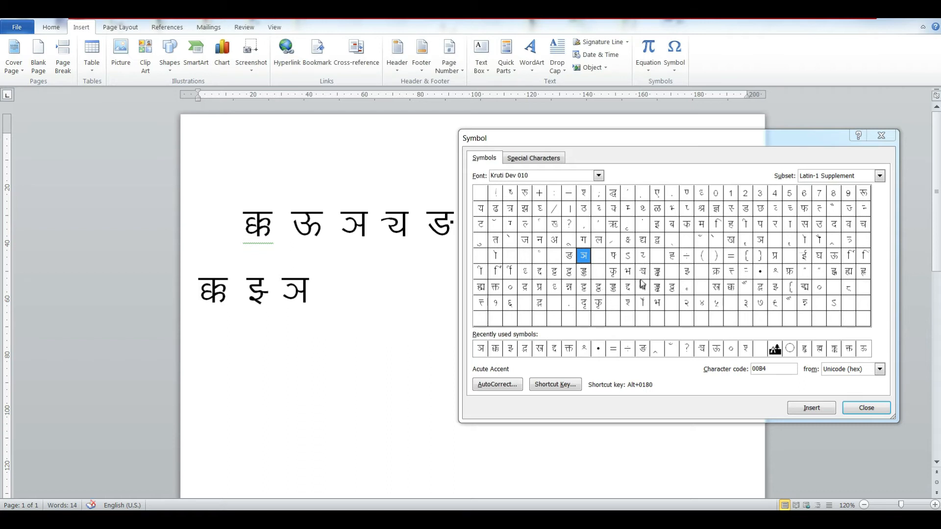
{"action": "left_click", "coordinate": [670, 255]}
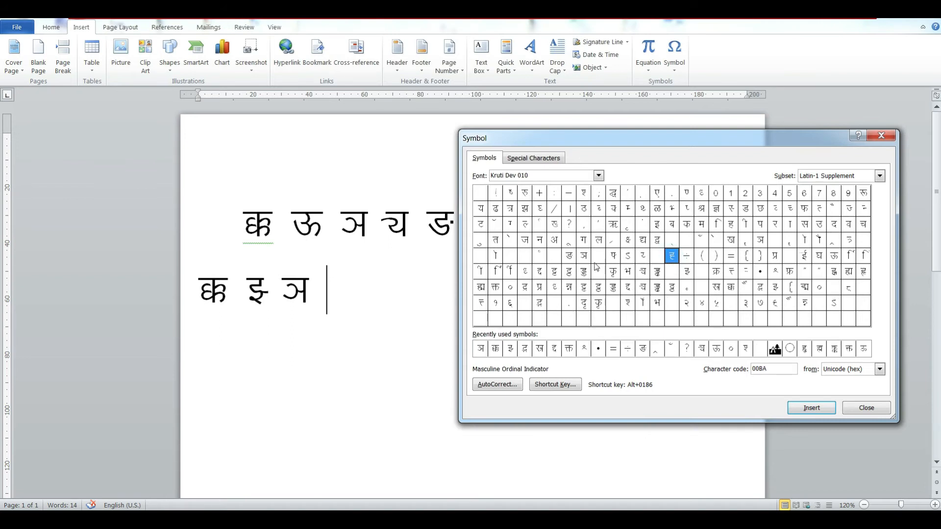
{"action": "left_click", "coordinate": [810, 408]}
Start a third line in the document and enter the letter र
{"action": "left_click_drag", "start_coordinate": [591, 145], "coordinate": [574, 189]}
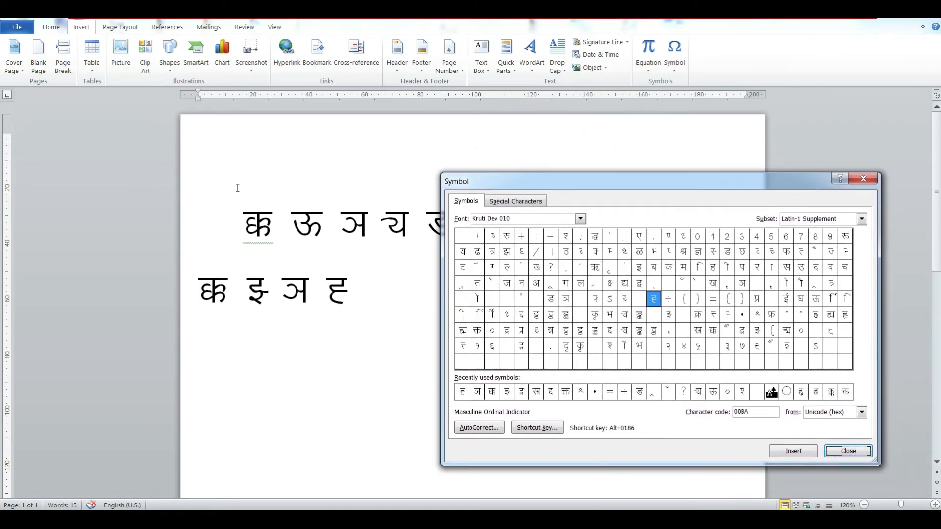
{"action": "left_click", "coordinate": [238, 187]}
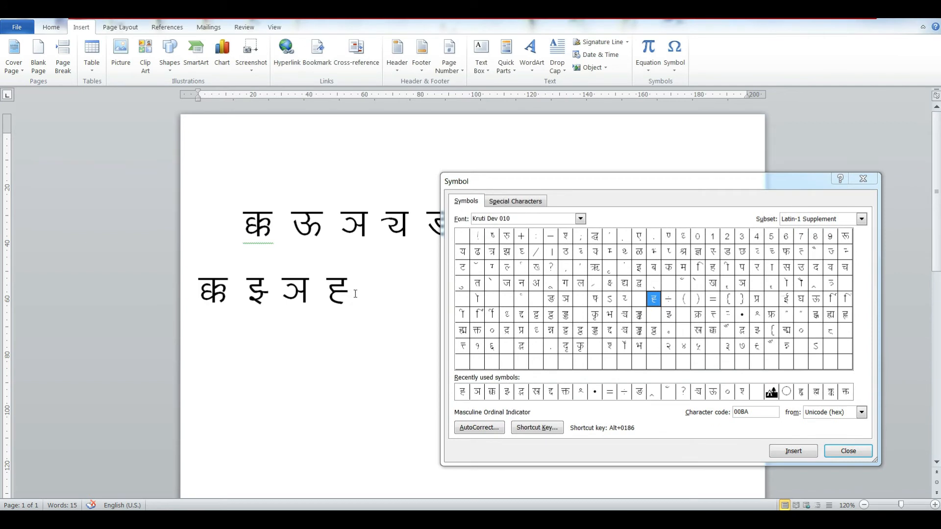
{"action": "key", "text": "Return"}
{"action": "type", "text": "J"}
{"action": "key", "text": "BackSpace"}
{"action": "type", "text": "j"}
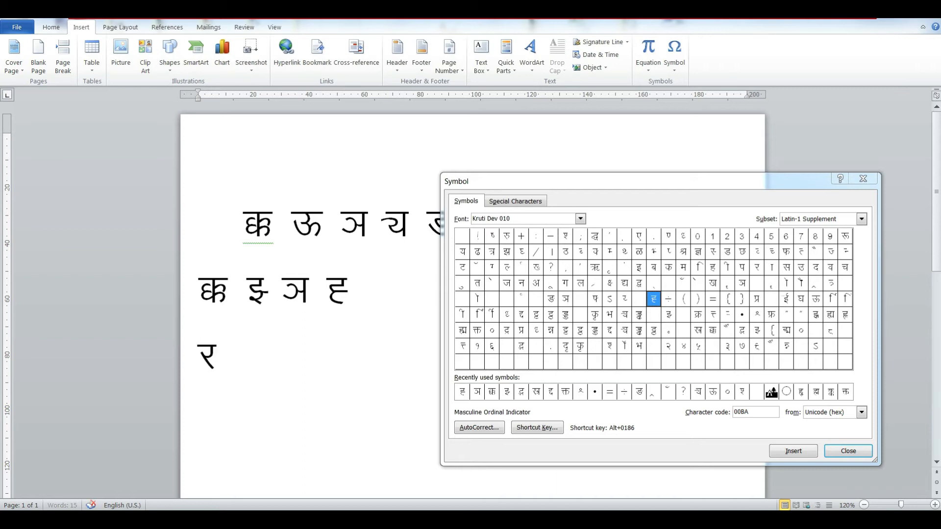
Complete the word राम on the third line by entering the ा sign and inserting the म symbol (code 0065)
{"action": "type", "text": "k"}
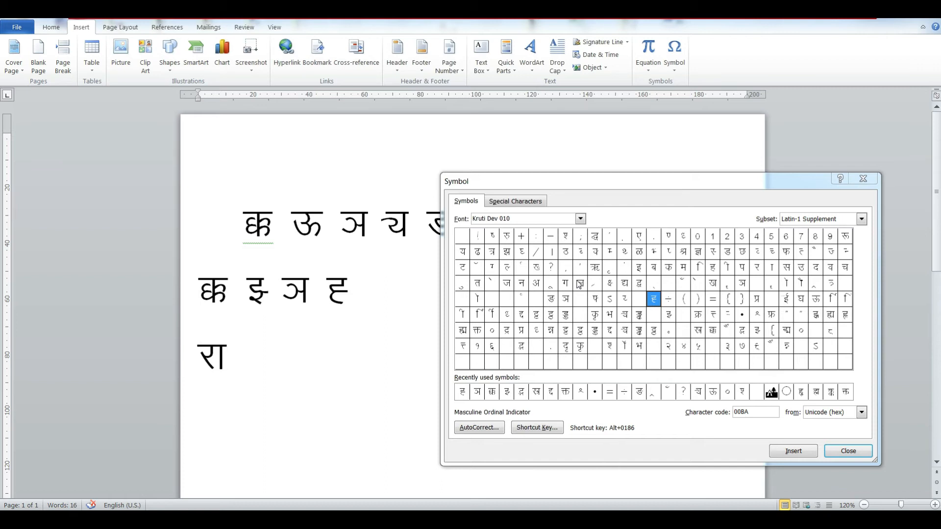
{"action": "left_click", "coordinate": [684, 269]}
{"action": "left_click", "coordinate": [685, 269]}
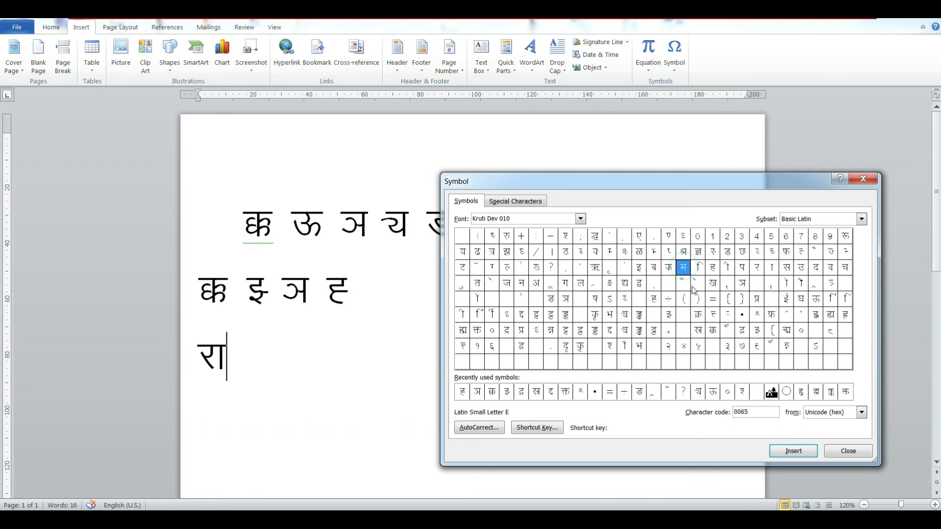
{"action": "left_click", "coordinate": [807, 456]}
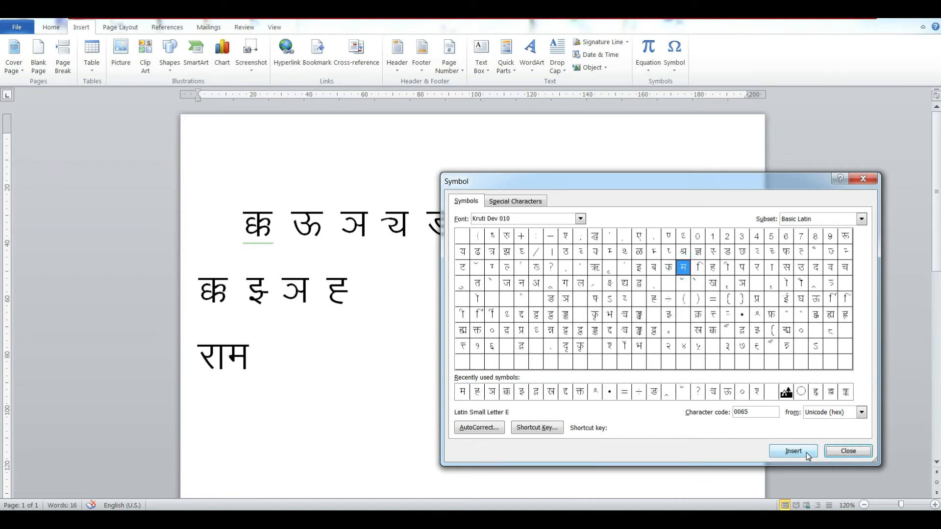
Enter कृ after राम on the third line, with a space between them
{"action": "left_click", "coordinate": [279, 369]}
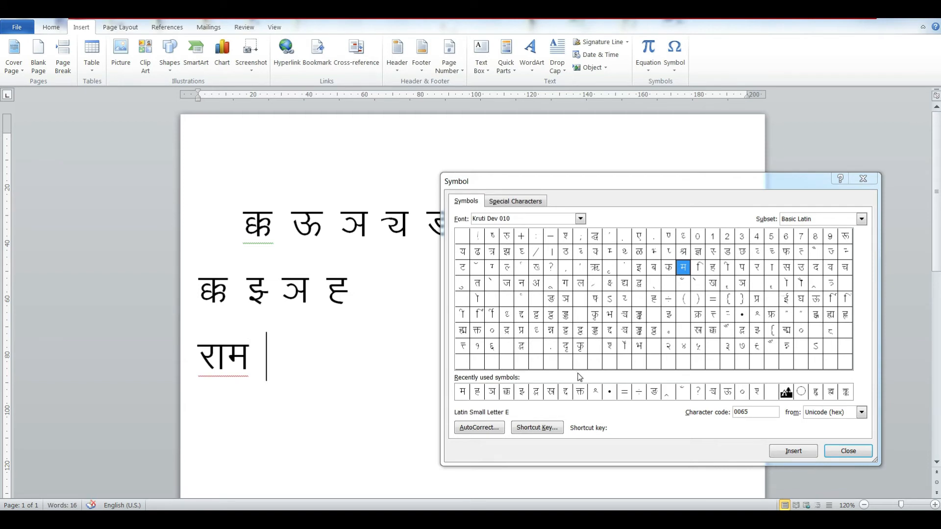
{"action": "type", "text": "k"}
{"action": "key", "text": "BackSpace"}
{"action": "type", "text": "d"}
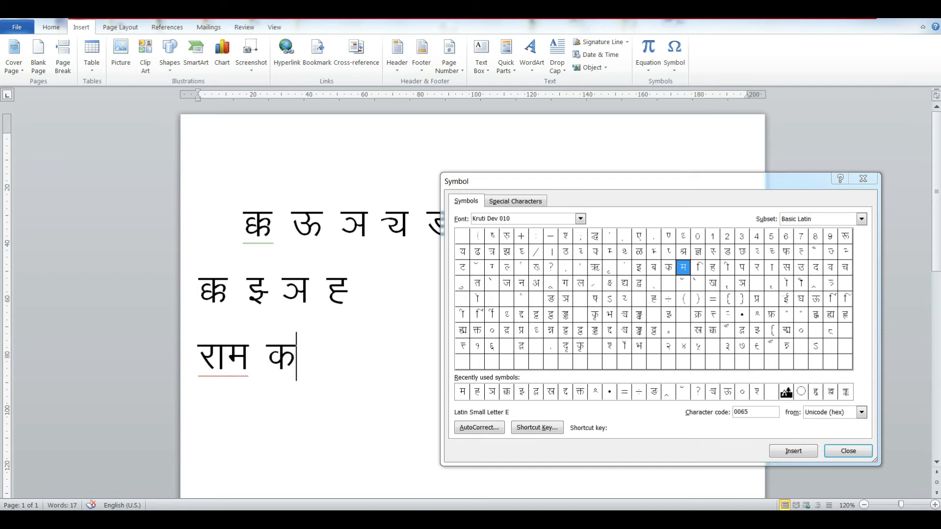
{"action": "type", "text": "`"}
Insert the ready-made कृ symbol (code 00D1) at the end of the third line, and select the manually entered कृ for comparison
{"action": "left_click", "coordinate": [594, 314]}
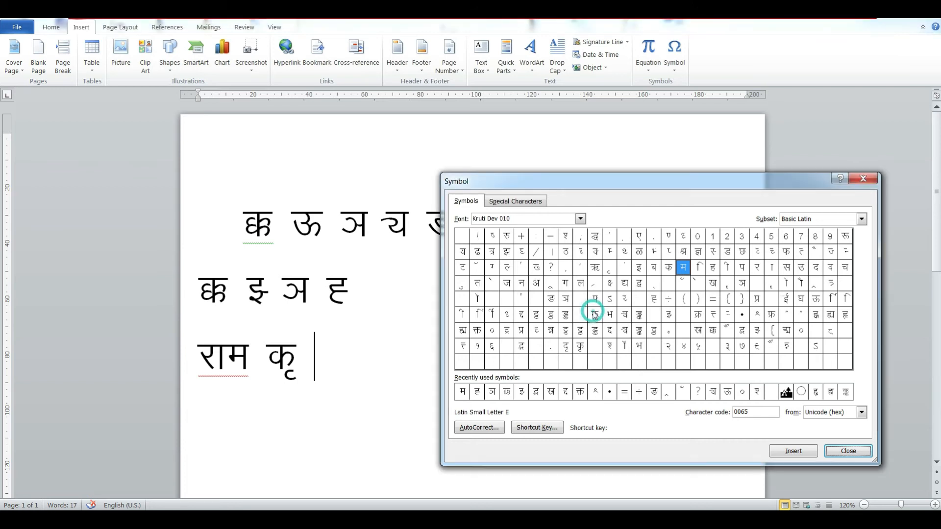
{"action": "left_click", "coordinate": [791, 450]}
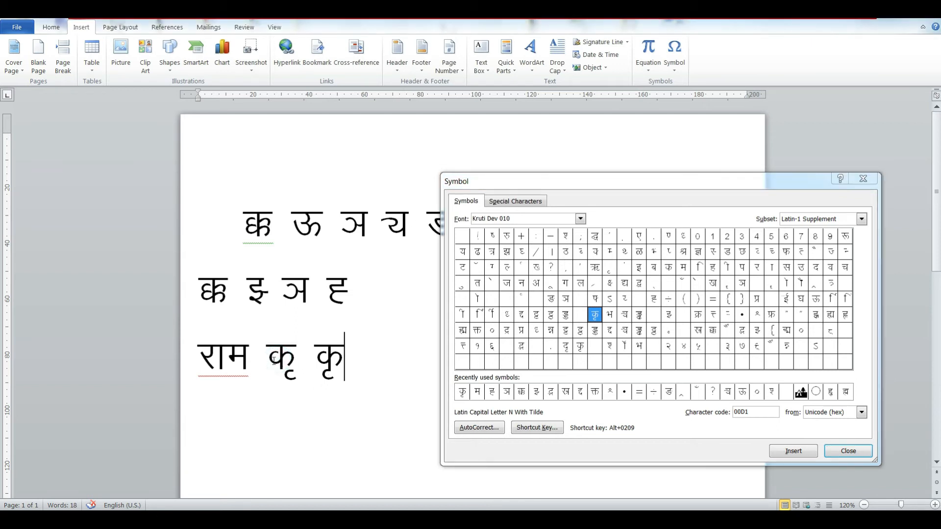
{"action": "left_click_drag", "start_coordinate": [273, 360], "coordinate": [290, 364]}
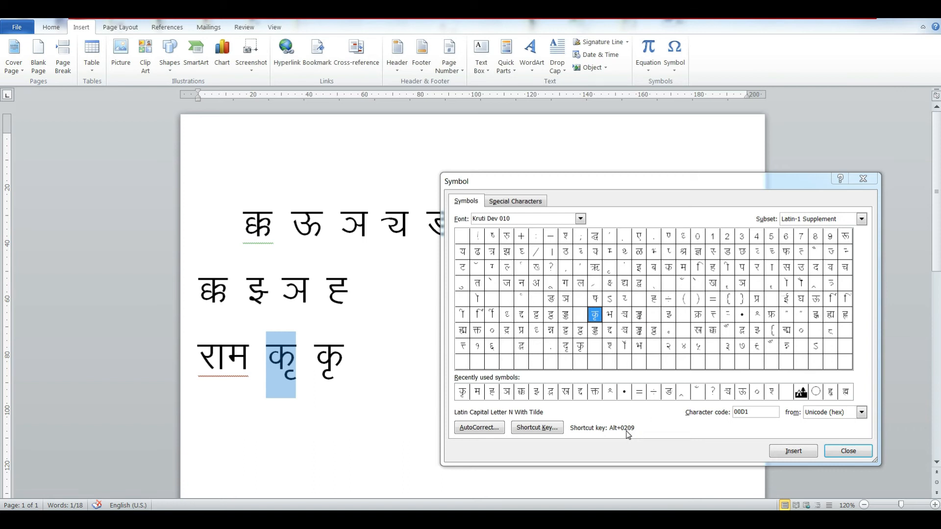
Look up the shortcut code of the क्क symbol (code 00F4), close the Symbol dialog and enter क्क at the end of the third line
{"action": "left_click", "coordinate": [714, 330]}
{"action": "left_click", "coordinate": [714, 330]}
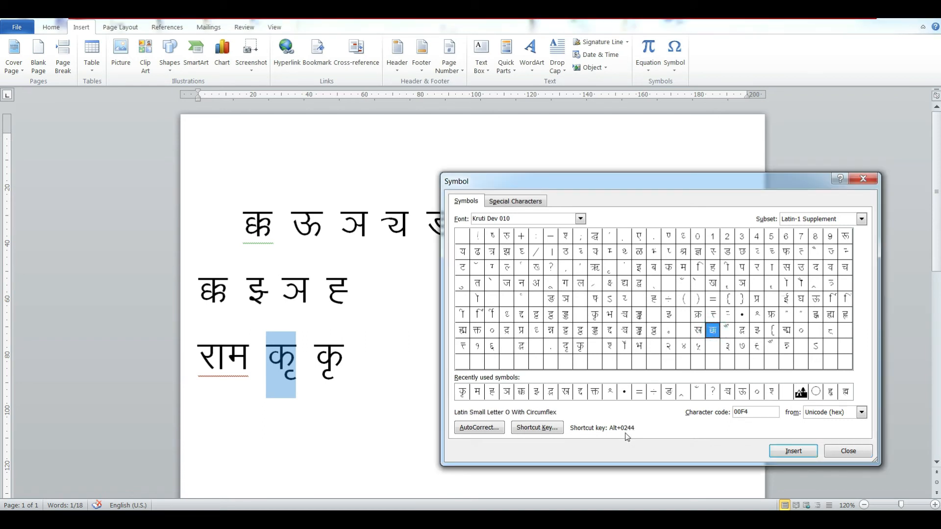
{"action": "left_click", "coordinate": [378, 355]}
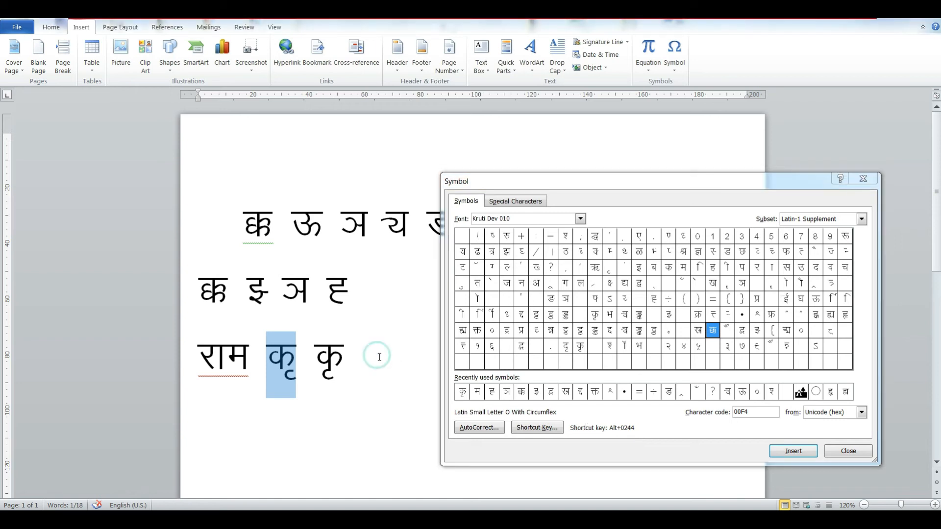
{"action": "left_click", "coordinate": [847, 451]}
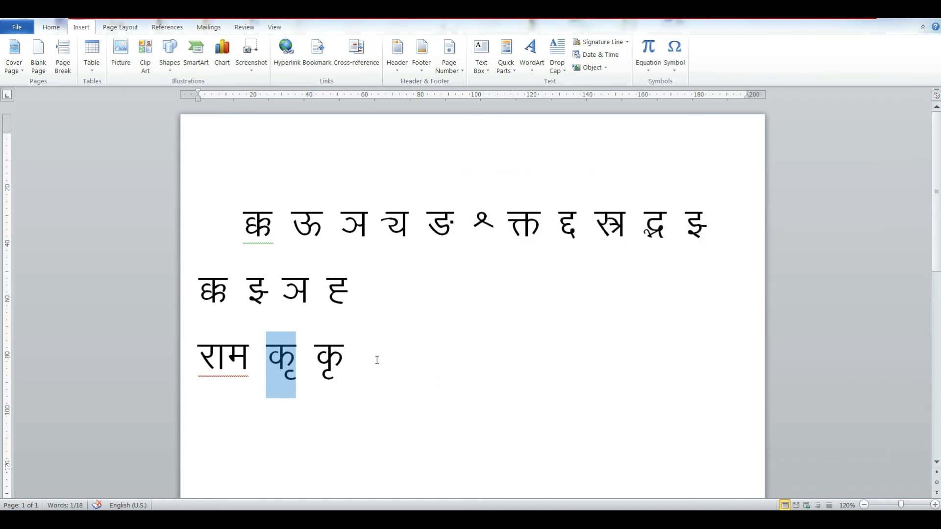
{"action": "left_click", "coordinate": [373, 357]}
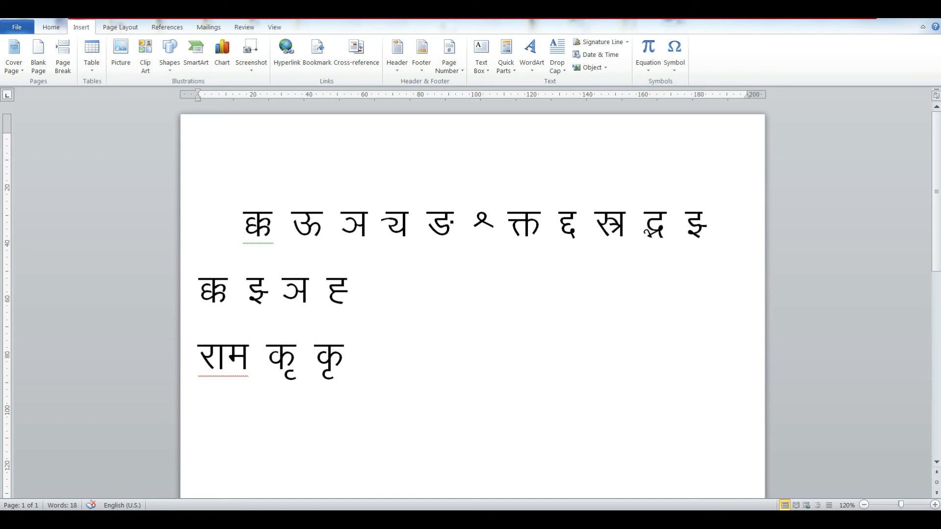
{"action": "type", "text": "क्क"}
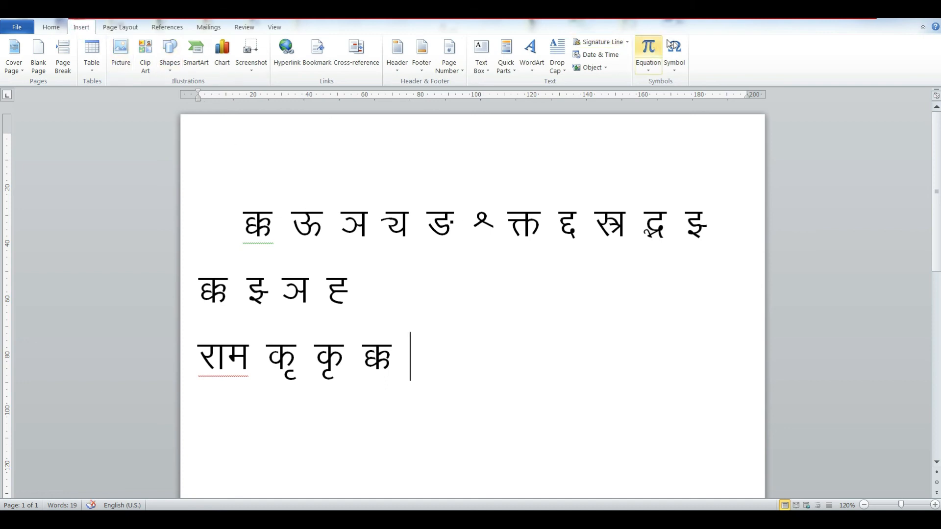
Reopen the Symbol dialog, start the next word with the ि sign, and move and shrink the dialog clear of the text
{"action": "left_click", "coordinate": [680, 76]}
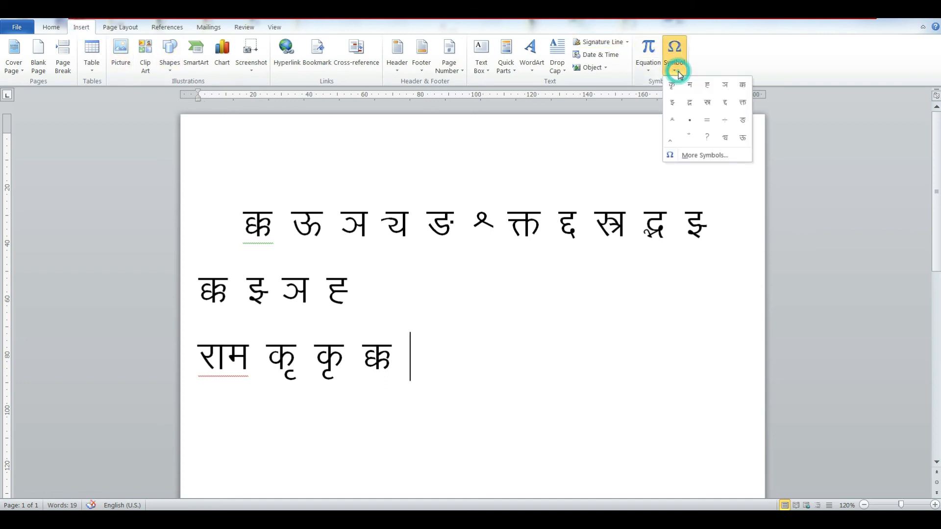
{"action": "left_click", "coordinate": [715, 156]}
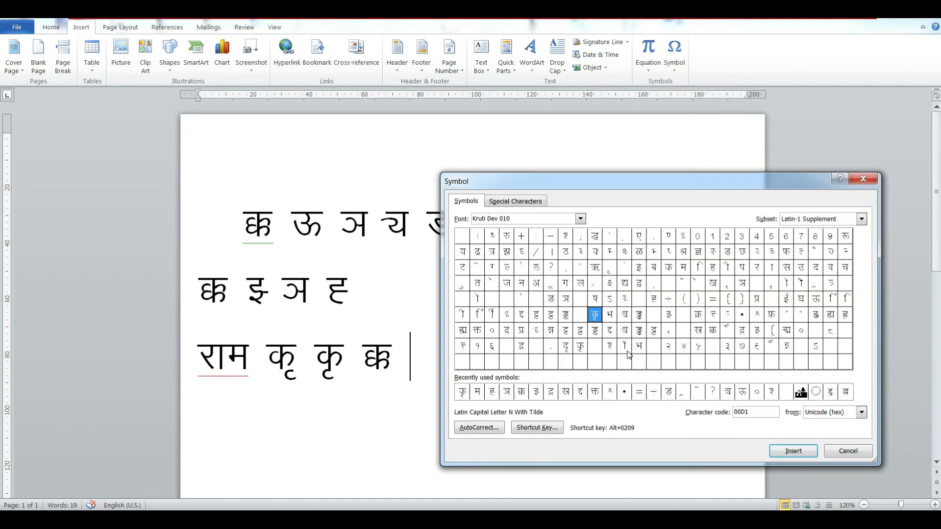
{"action": "left_click", "coordinate": [759, 317]}
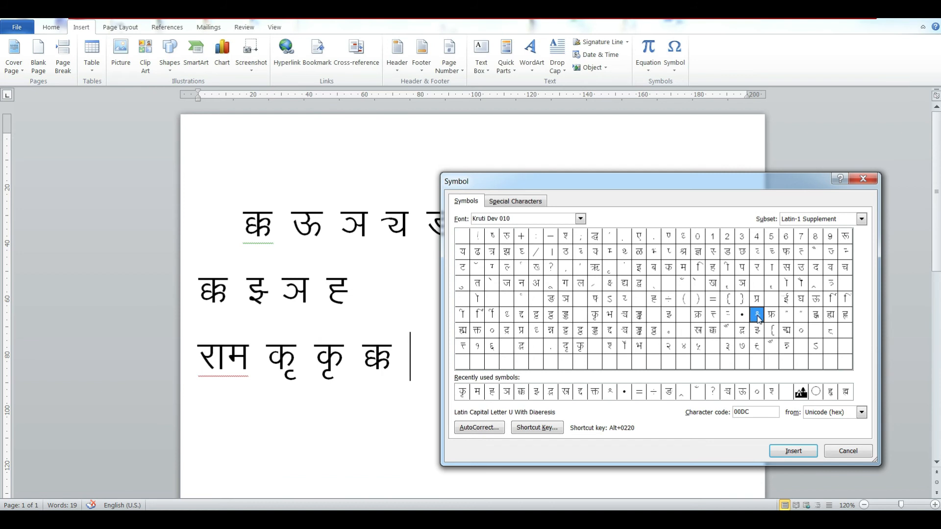
{"action": "left_click", "coordinate": [423, 351]}
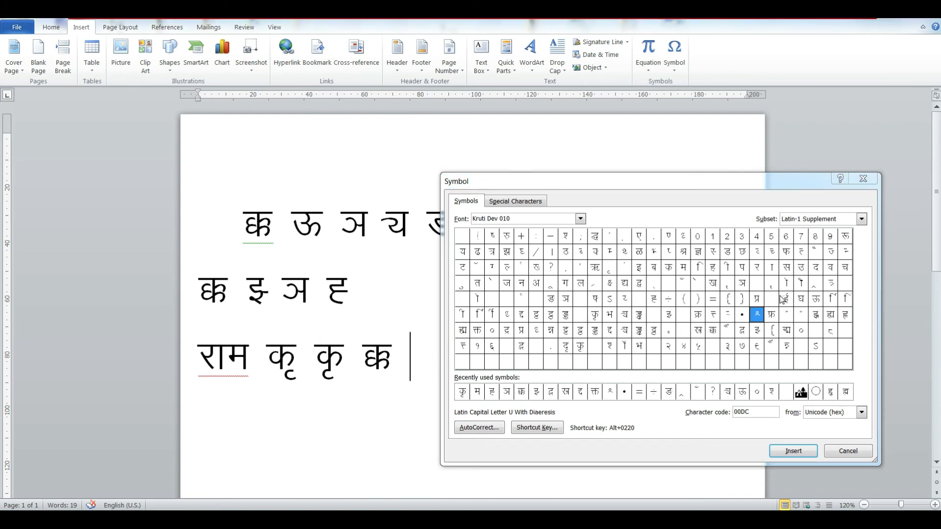
{"action": "type", "text": "f"}
{"action": "left_click_drag", "start_coordinate": [735, 185], "coordinate": [763, 68]}
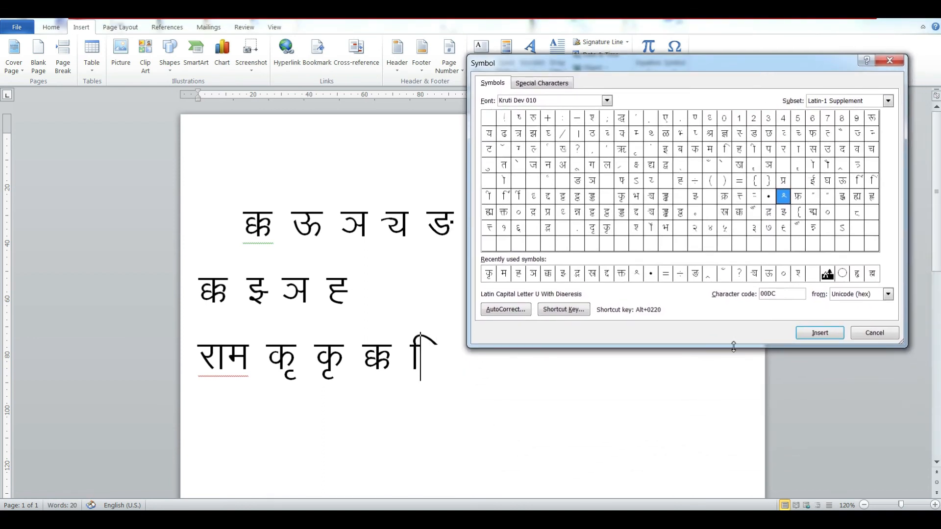
{"action": "left_click_drag", "start_coordinate": [730, 346], "coordinate": [736, 291]}
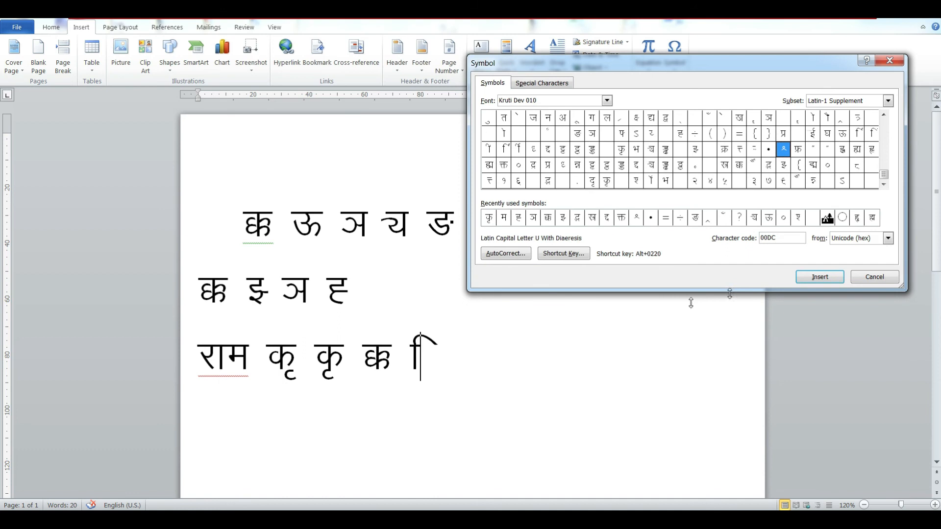
Complete the word विश्व by entering व, inserting the half-letter श् symbol (code 00DC) and adding a second व
{"action": "left_click", "coordinate": [451, 360]}
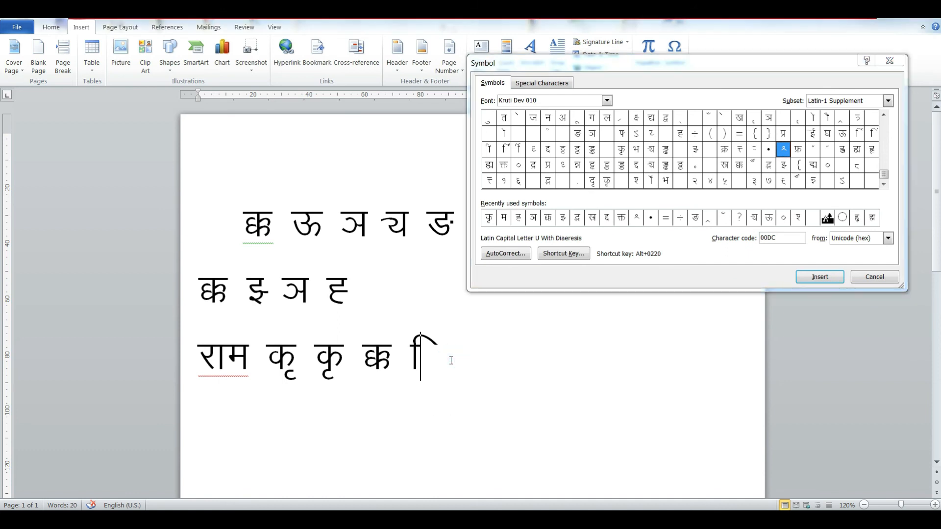
{"action": "type", "text": "fo"}
{"action": "left_click", "coordinate": [782, 152]}
{"action": "left_click", "coordinate": [814, 277]}
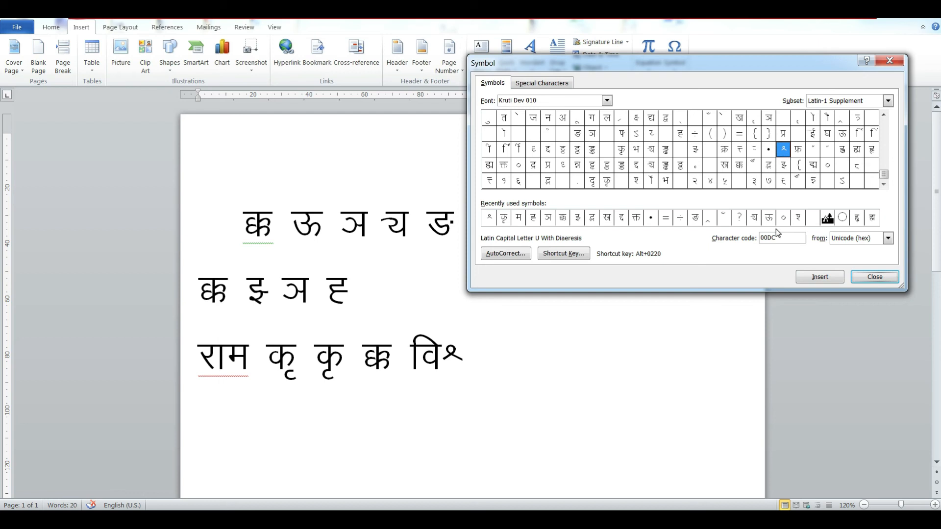
{"action": "left_click", "coordinate": [488, 363]}
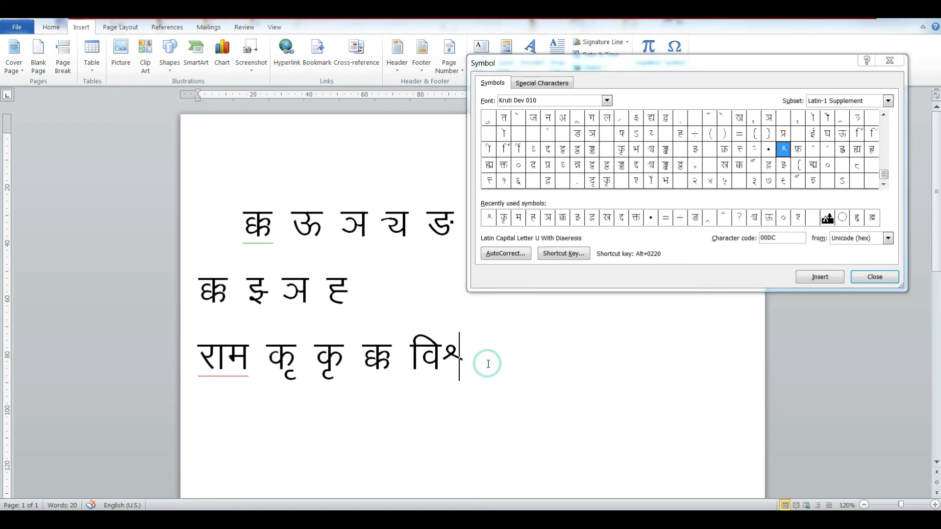
{"action": "type", "text": "o"}
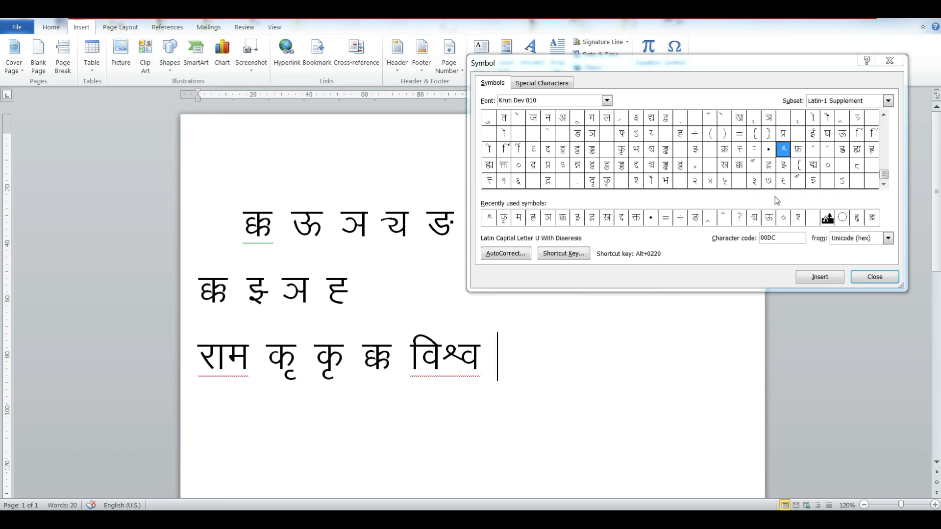
Insert the symbol with code 00F7 after विश्व, and reposition the Symbol dialog over the page
{"action": "left_click", "coordinate": [784, 168]}
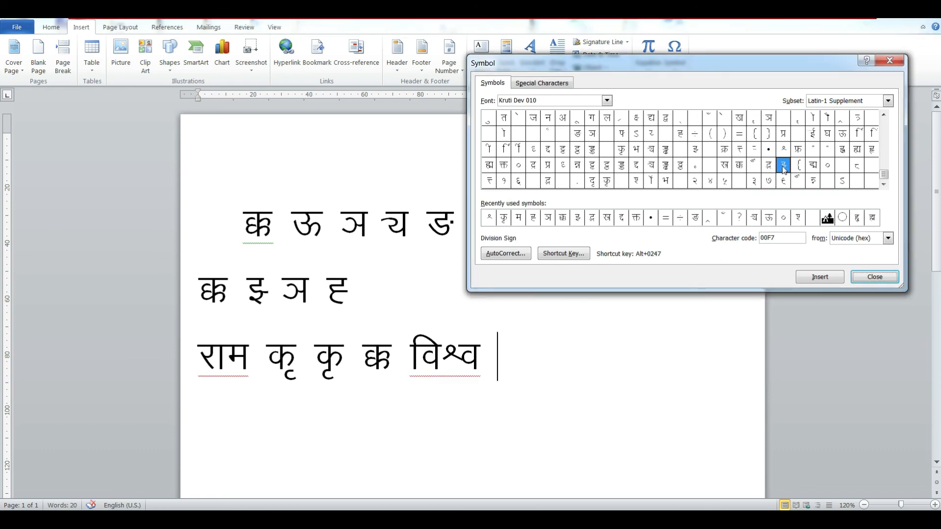
{"action": "left_click", "coordinate": [823, 278]}
{"action": "left_click_drag", "start_coordinate": [707, 70], "coordinate": [548, 281]}
{"action": "left_click", "coordinate": [236, 217]}
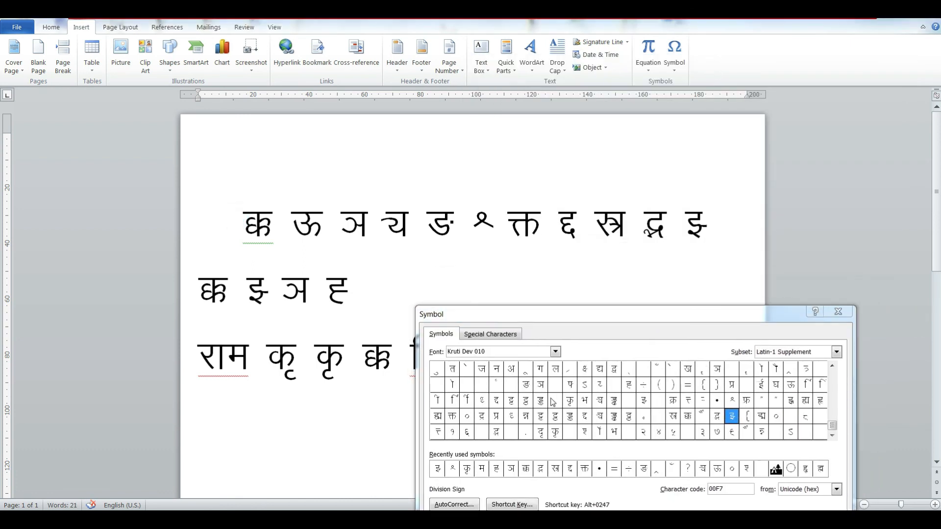
{"action": "left_click_drag", "start_coordinate": [651, 316], "coordinate": [743, 168]}
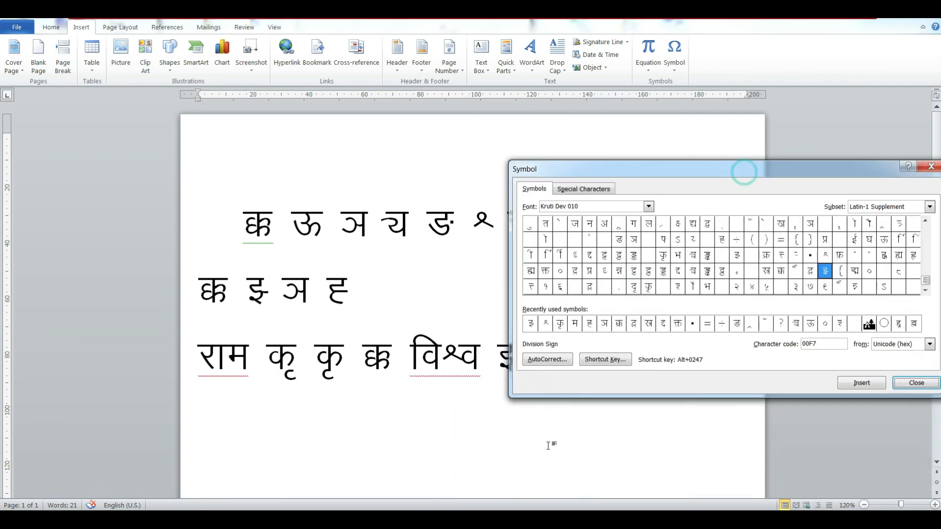
Write चाँद on a new fourth line by entering चा and inserting the ँ (code 00A1) and द (code 006E) symbols
{"action": "left_click", "coordinate": [238, 424]}
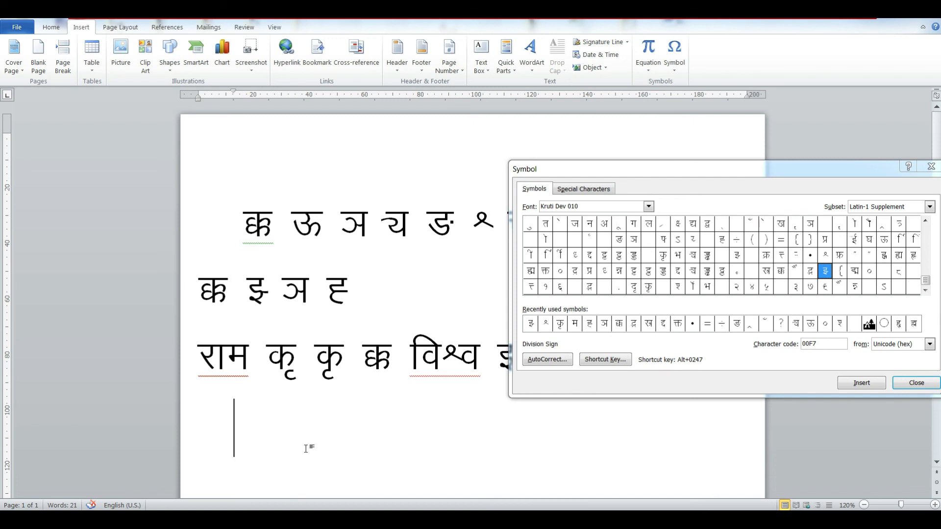
{"action": "type", "text": "pk"}
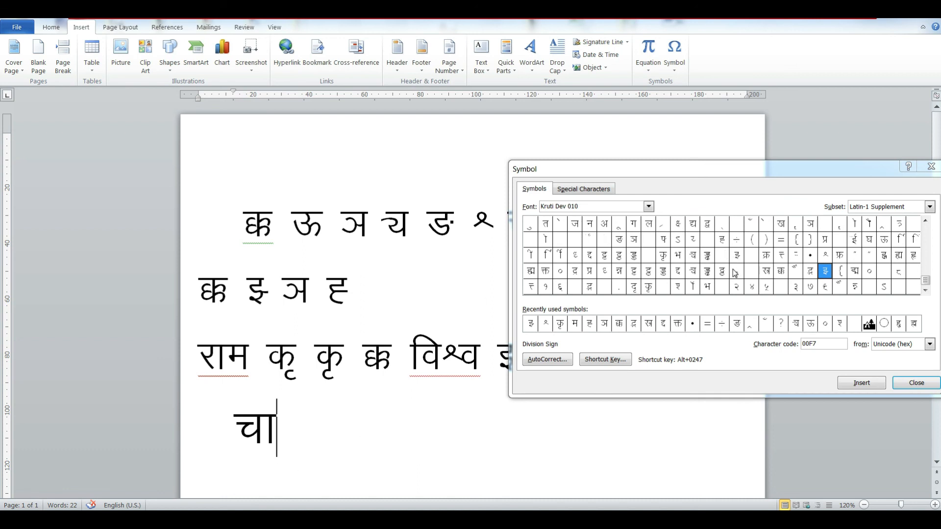
{"action": "left_click", "coordinate": [750, 223]}
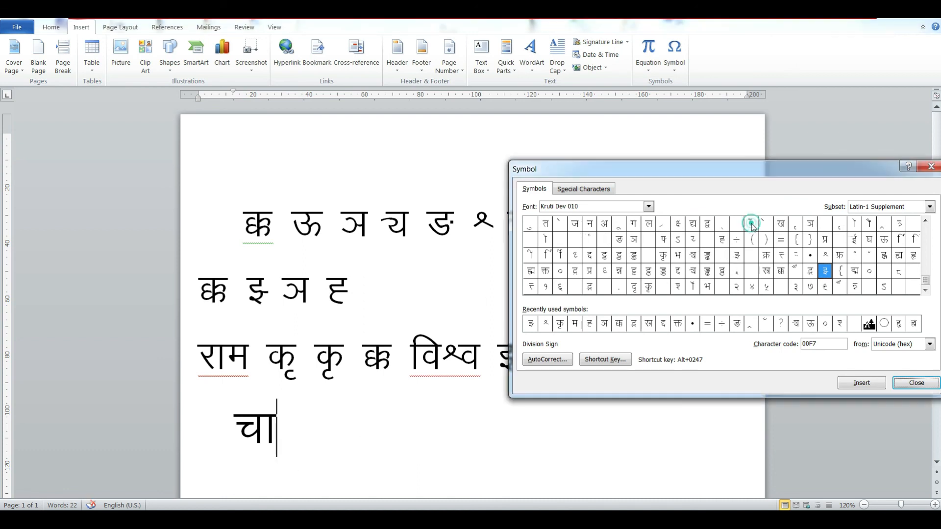
{"action": "left_click", "coordinate": [851, 386]}
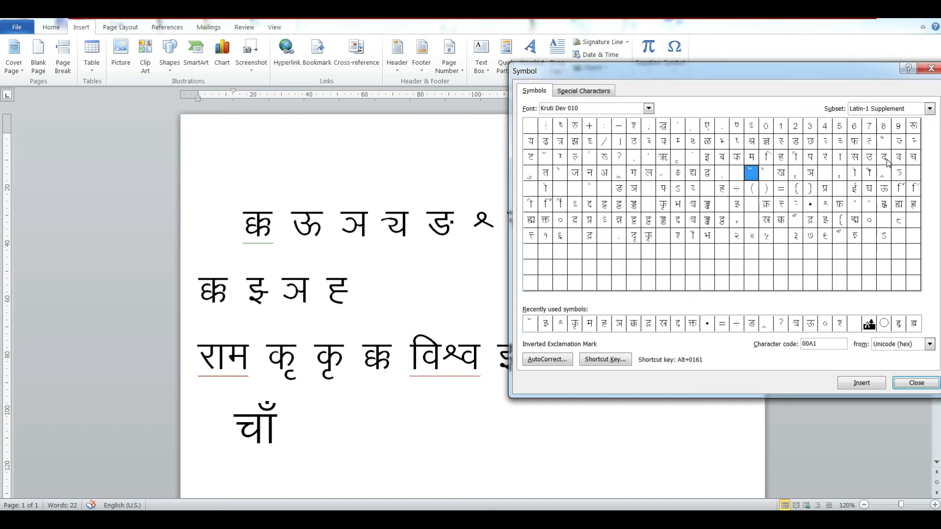
{"action": "left_click", "coordinate": [884, 160]}
{"action": "left_click", "coordinate": [865, 386]}
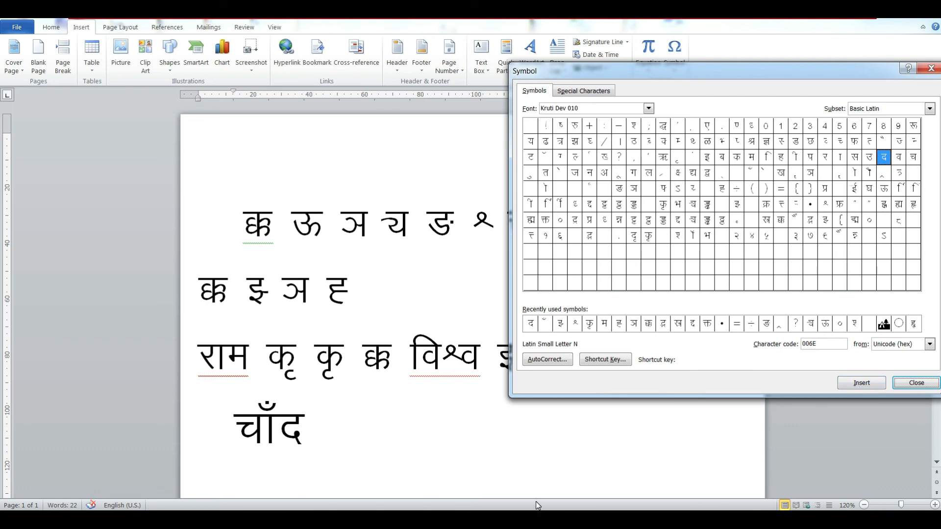